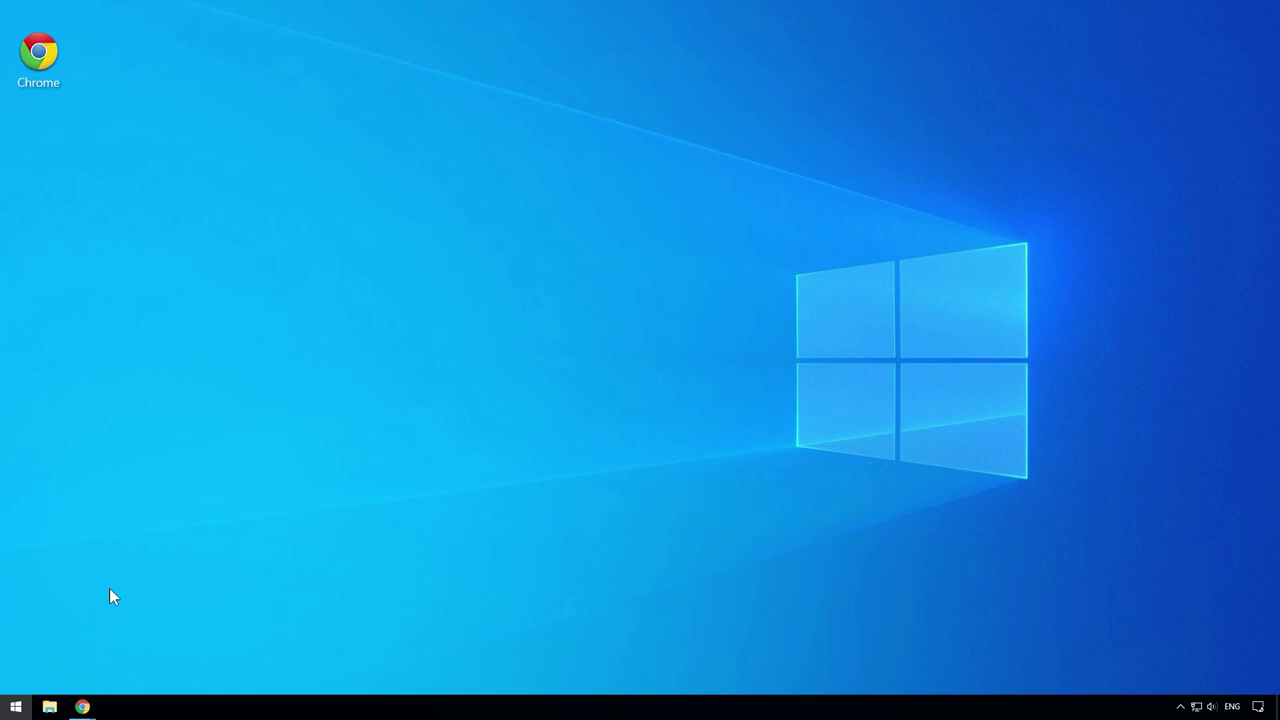
- Install HP Accessory Center from the Microsoft Store and launch it from its desktop shortcut
{"action": "left_click", "coordinate": [15, 705]}
{"action": "type", "text": "mi"}
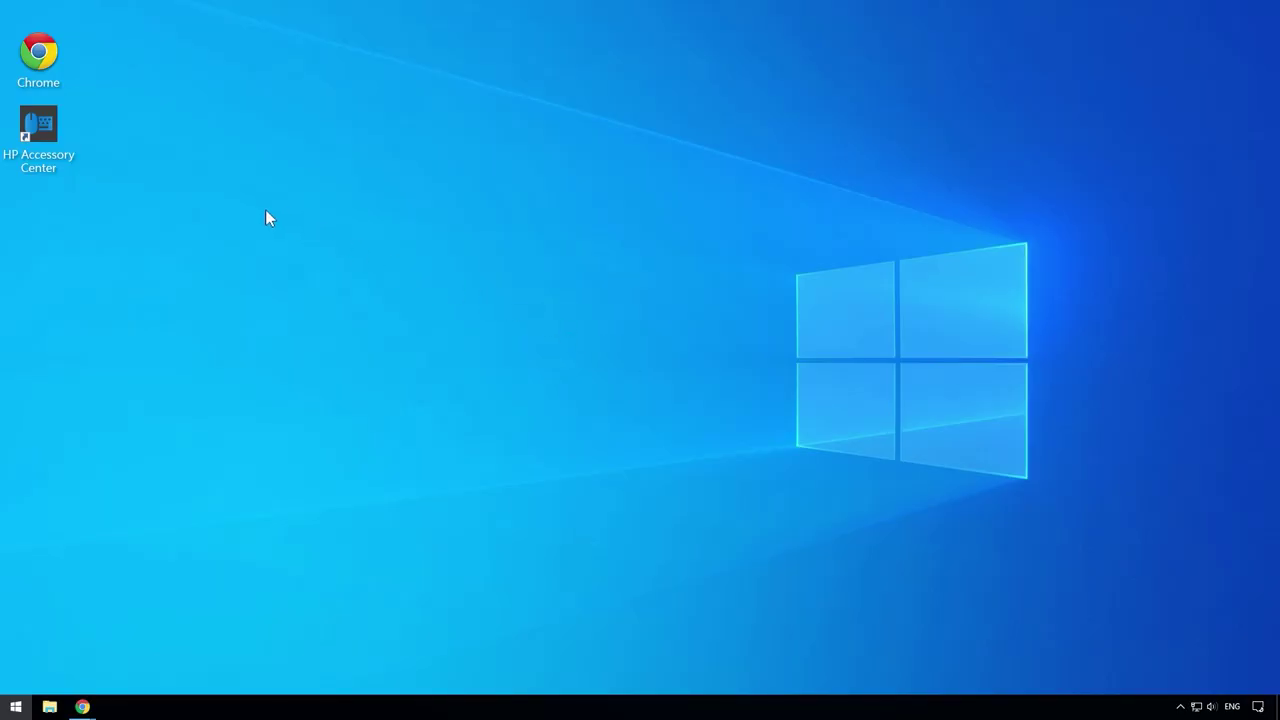
{"action": "double_click", "coordinate": [38, 124]}
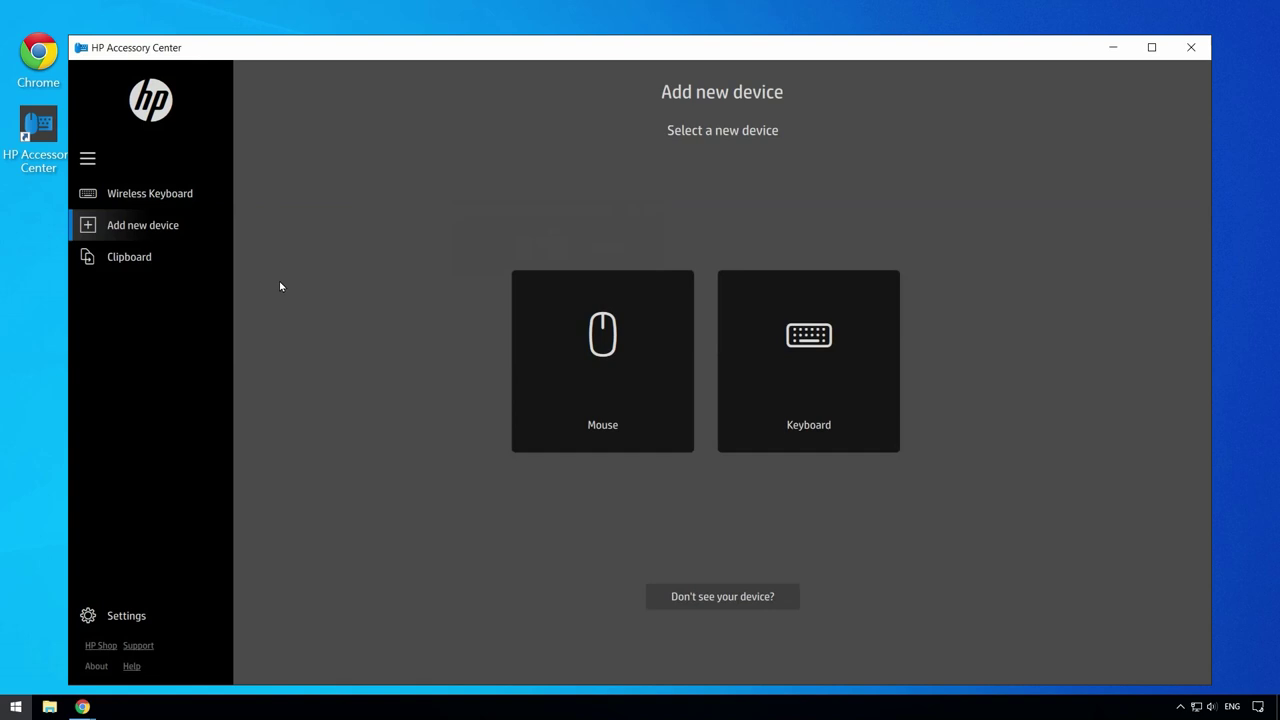
- Step through the three-slide HP 430 mouse introduction tour to reach its button settings
{"action": "left_click", "coordinate": [948, 560]}
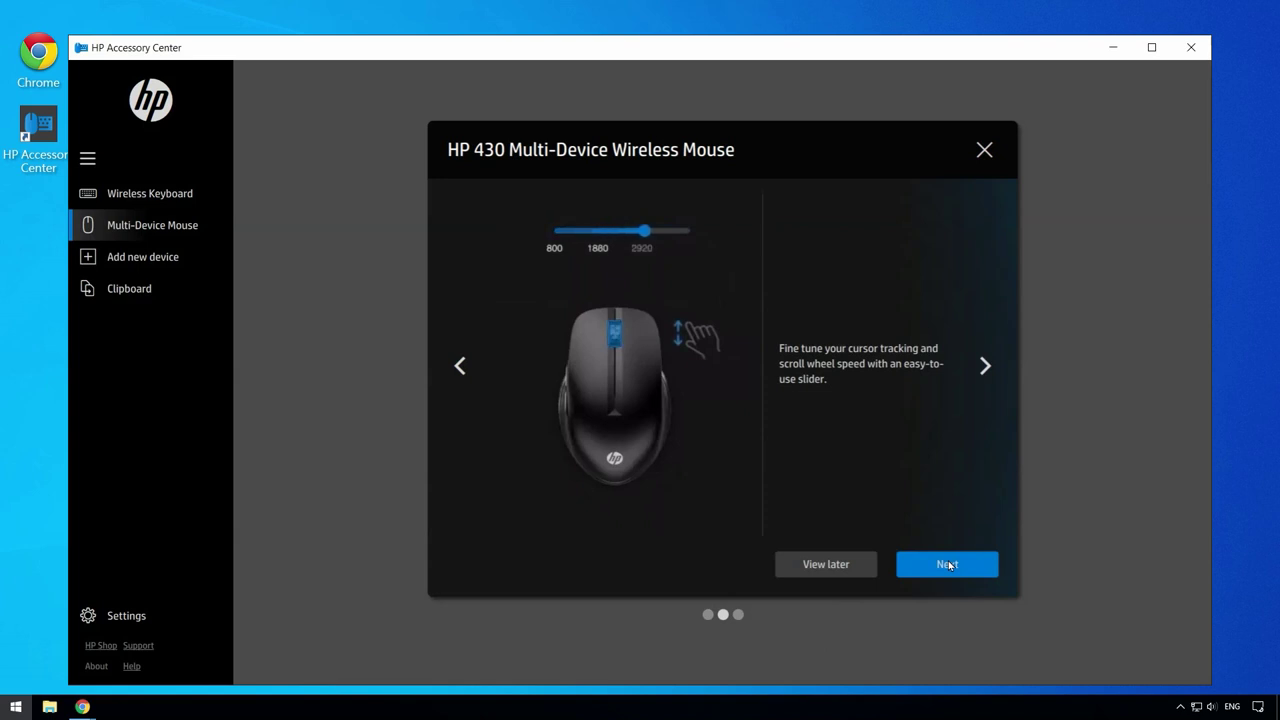
{"action": "left_click", "coordinate": [948, 564]}
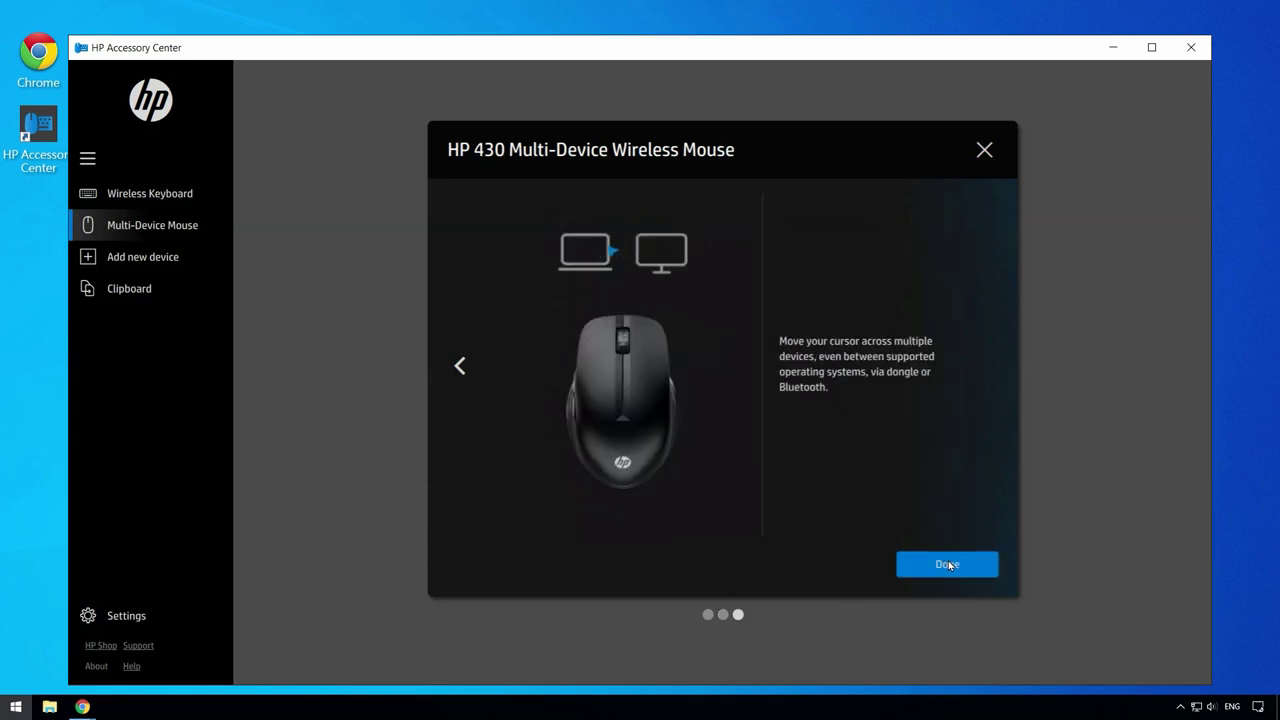
{"action": "left_click", "coordinate": [948, 564]}
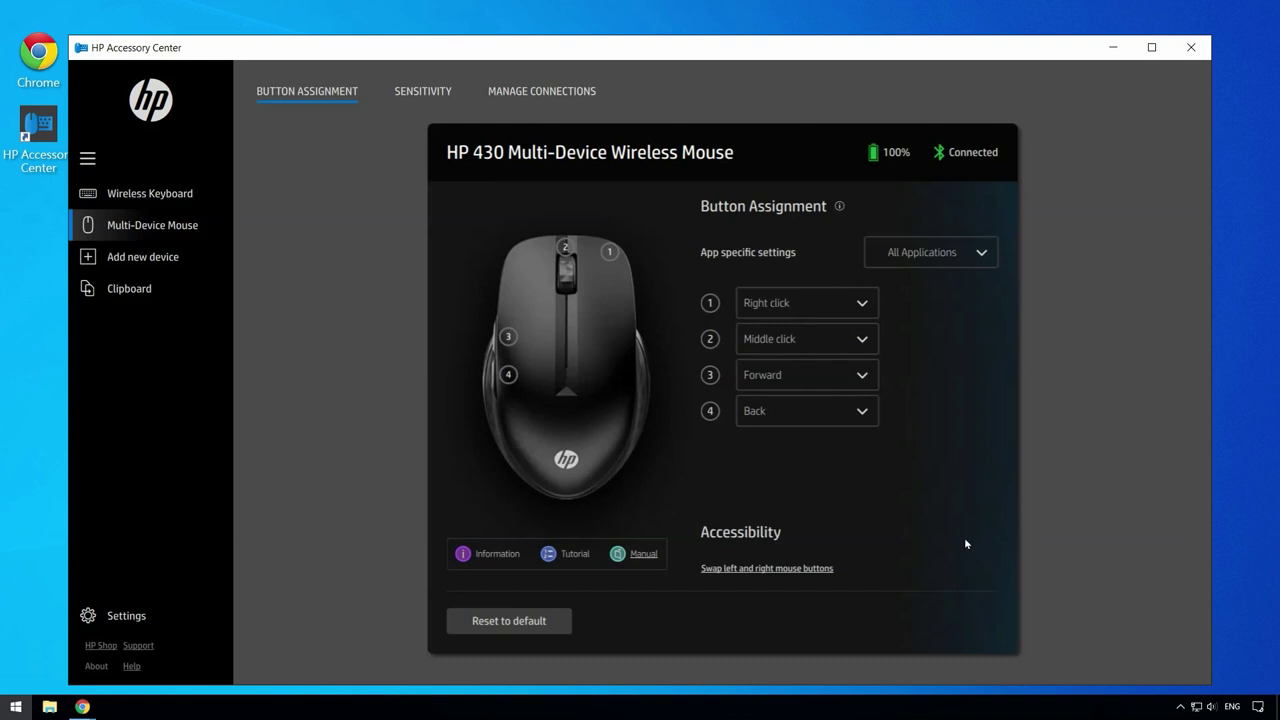
{"action": "left_click", "coordinate": [845, 304]}
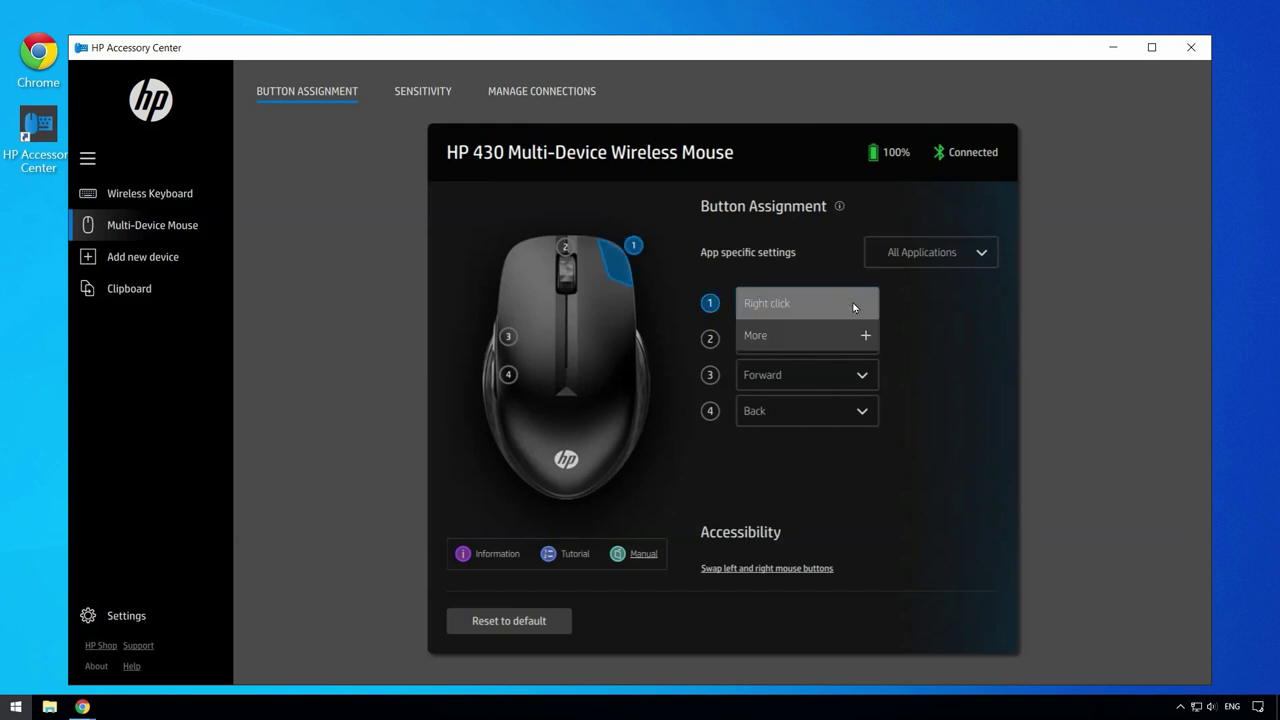
- Assign Productivity > Copy to mouse button 1 in place of Right click and save
{"action": "left_click", "coordinate": [818, 345]}
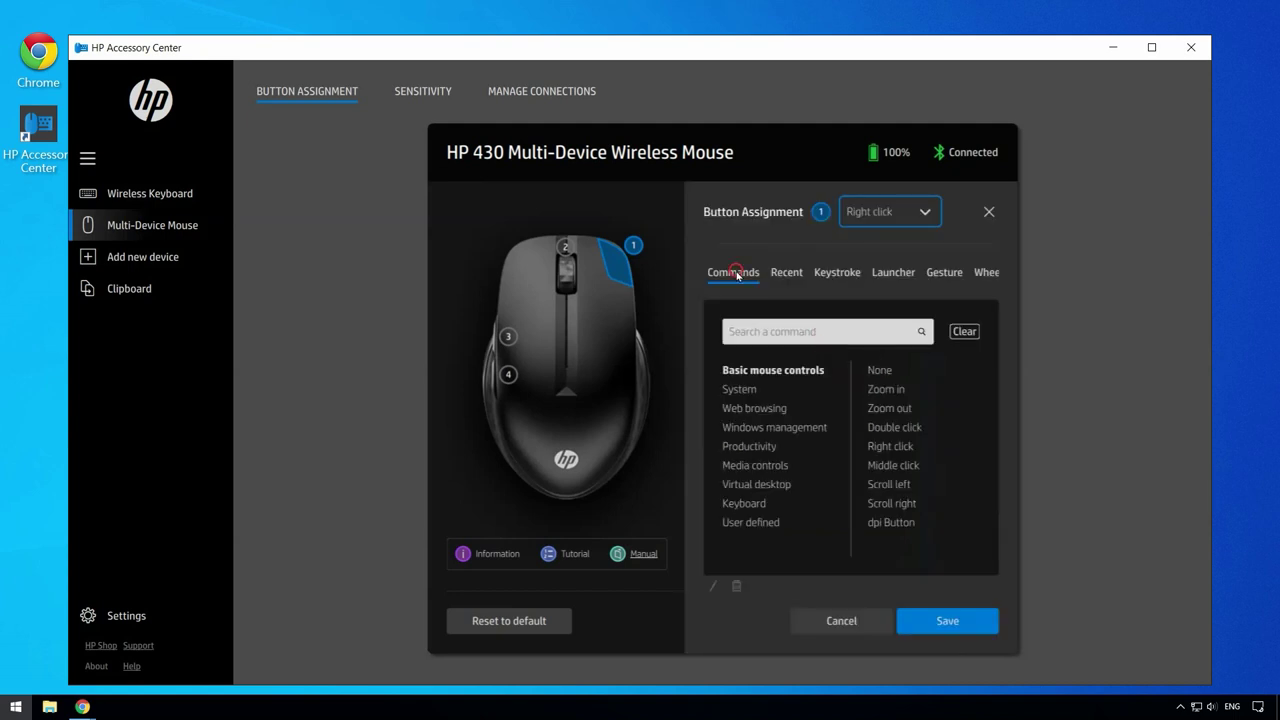
{"action": "left_click", "coordinate": [765, 450]}
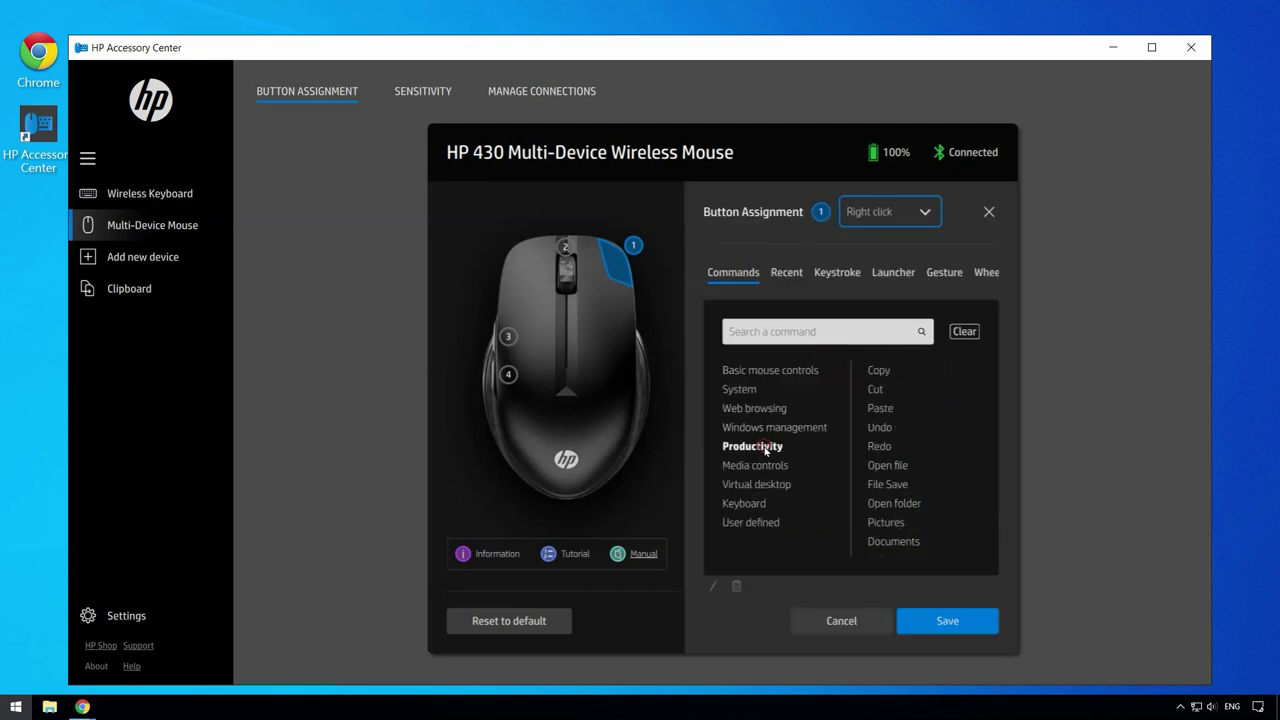
{"action": "left_click", "coordinate": [878, 370]}
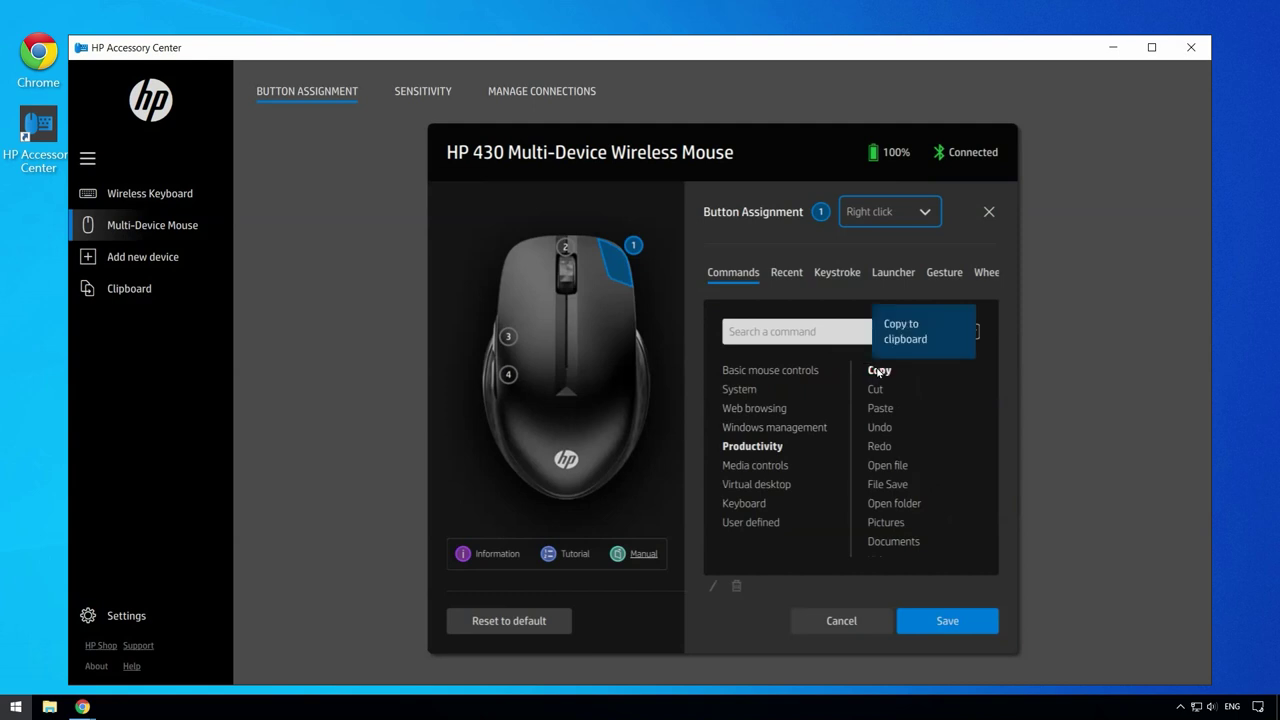
{"action": "left_click", "coordinate": [966, 628]}
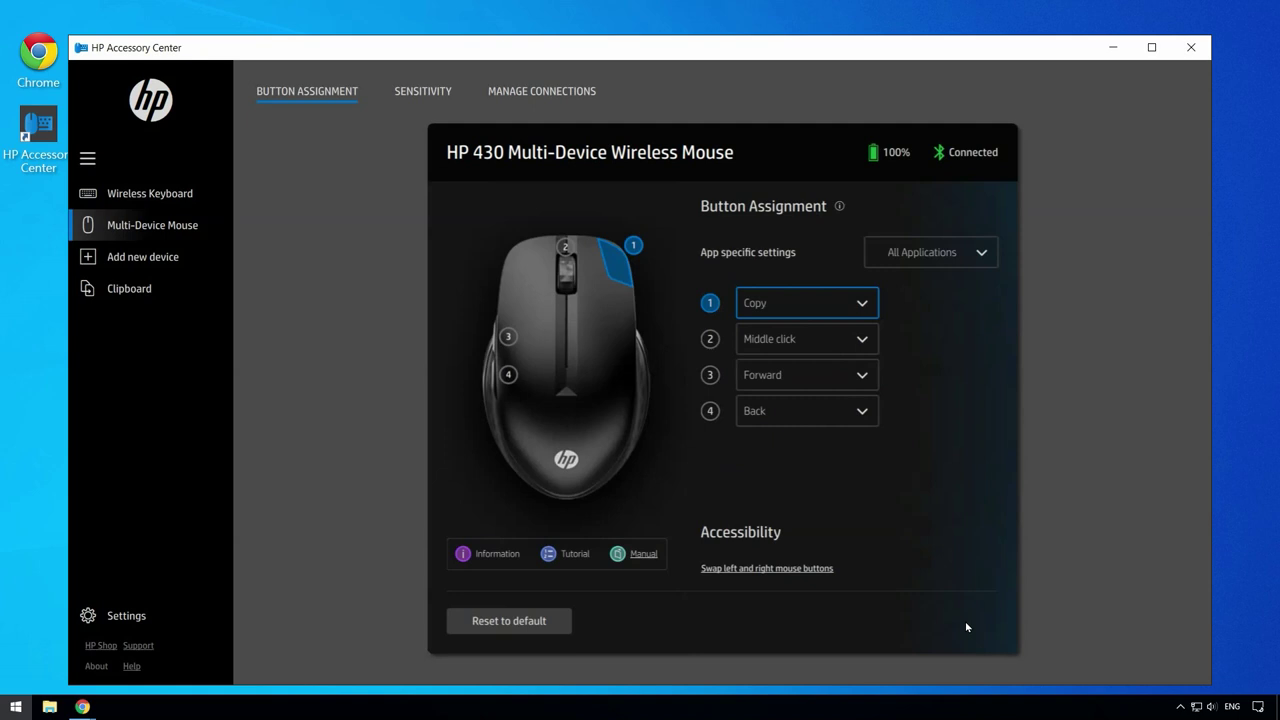
{"action": "left_click", "coordinate": [813, 339]}
- Give button 2 a recorded Ctrl+N keystroke named 'Open New Browser' and save it
{"action": "left_click", "coordinate": [772, 405]}
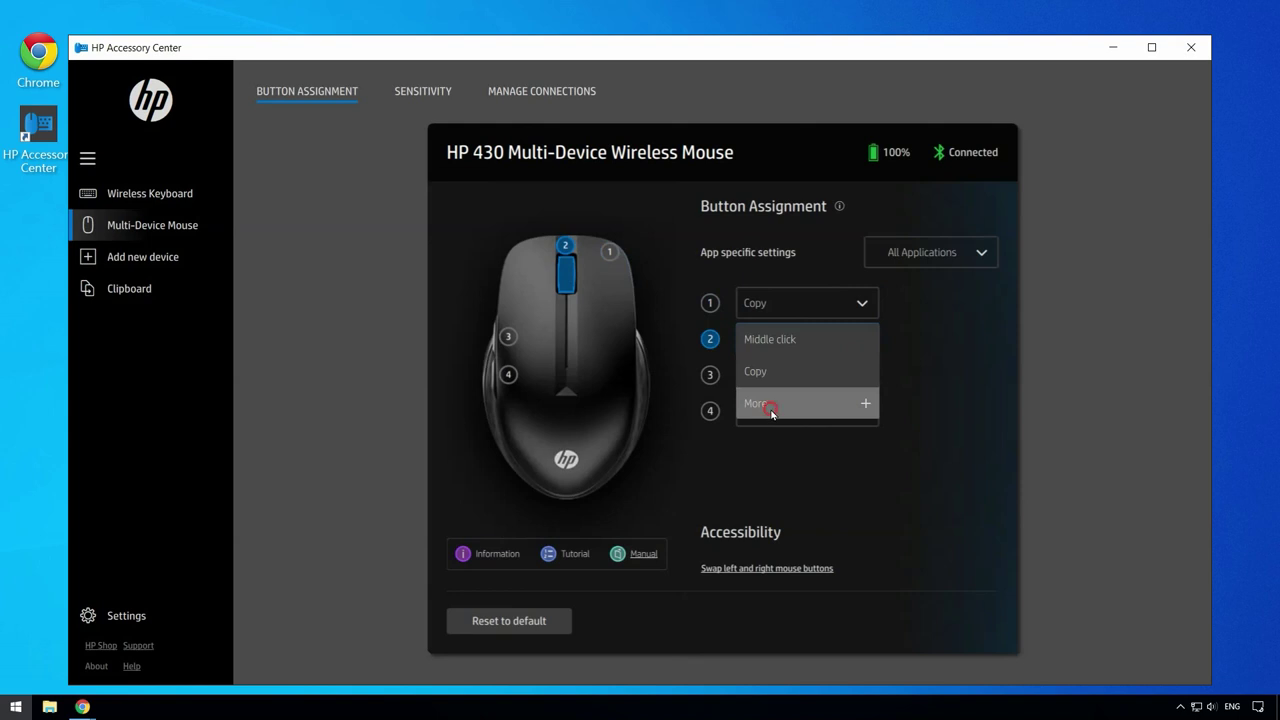
{"action": "left_click", "coordinate": [828, 272]}
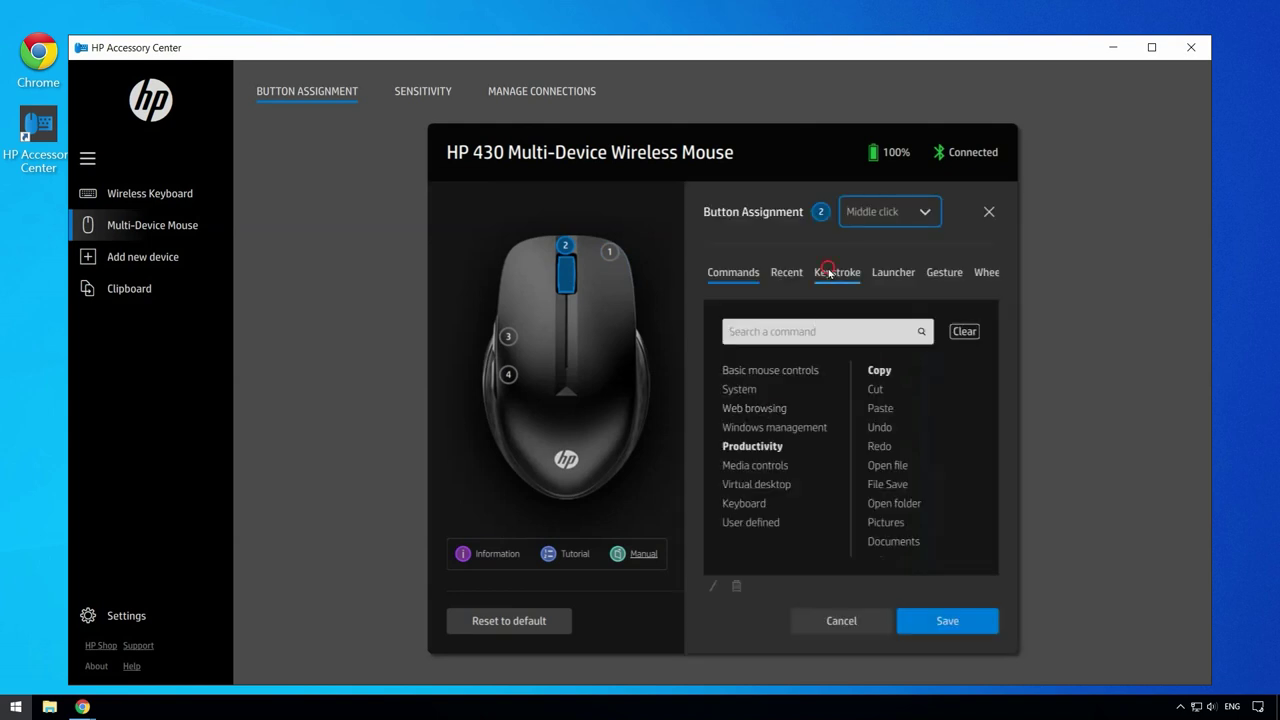
{"action": "left_click", "coordinate": [823, 370]}
{"action": "type", "text": "Open New Browser"}
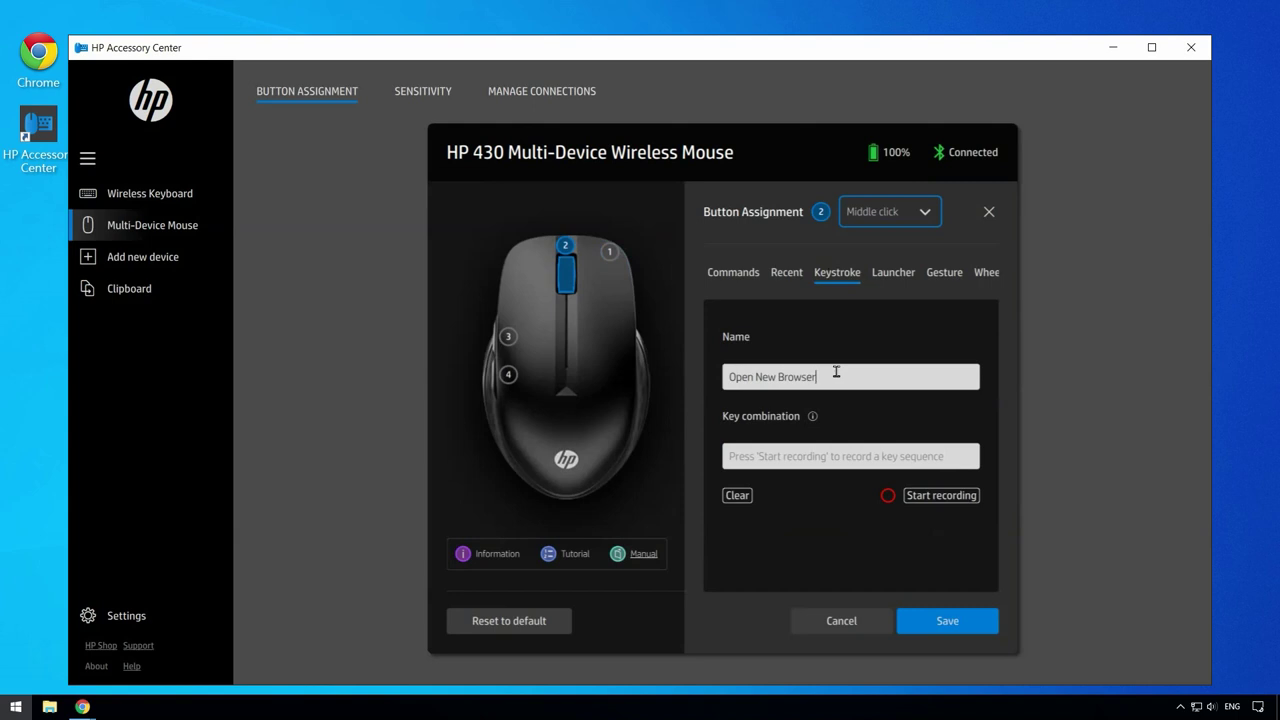
{"action": "left_click", "coordinate": [927, 496]}
{"action": "key", "text": "ctrl+n"}
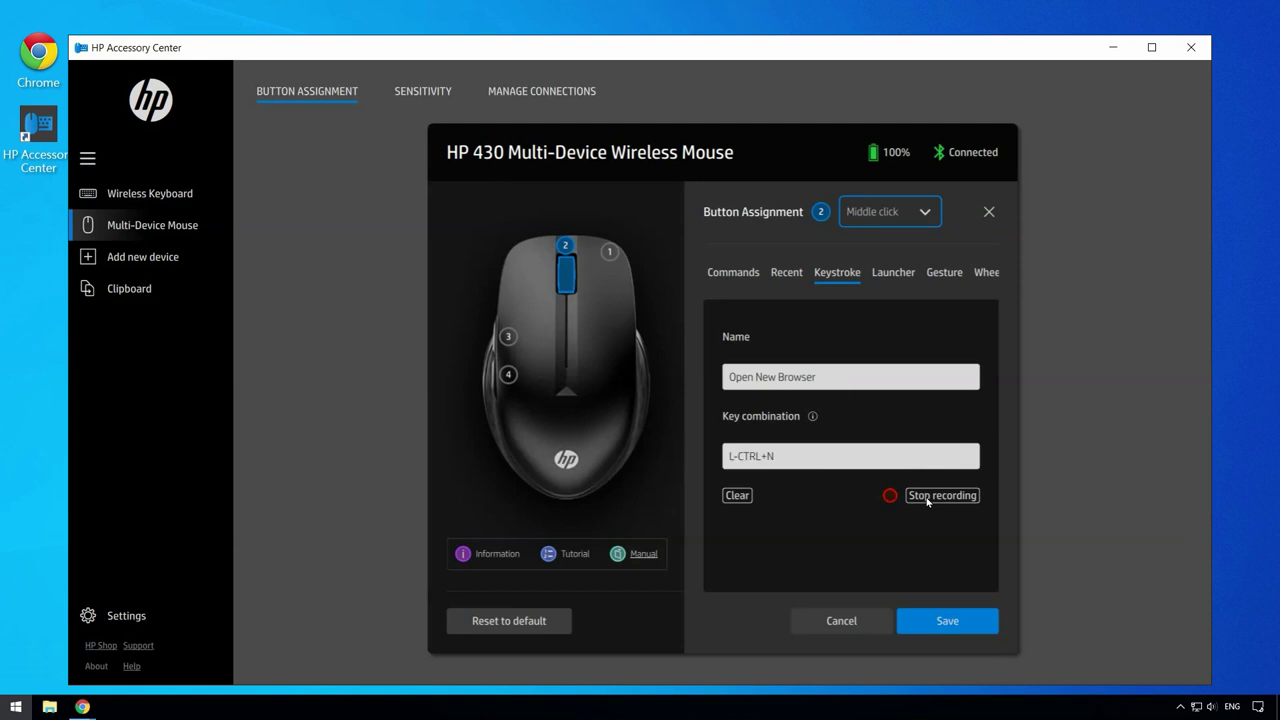
{"action": "left_click", "coordinate": [927, 500]}
{"action": "left_click", "coordinate": [968, 622]}
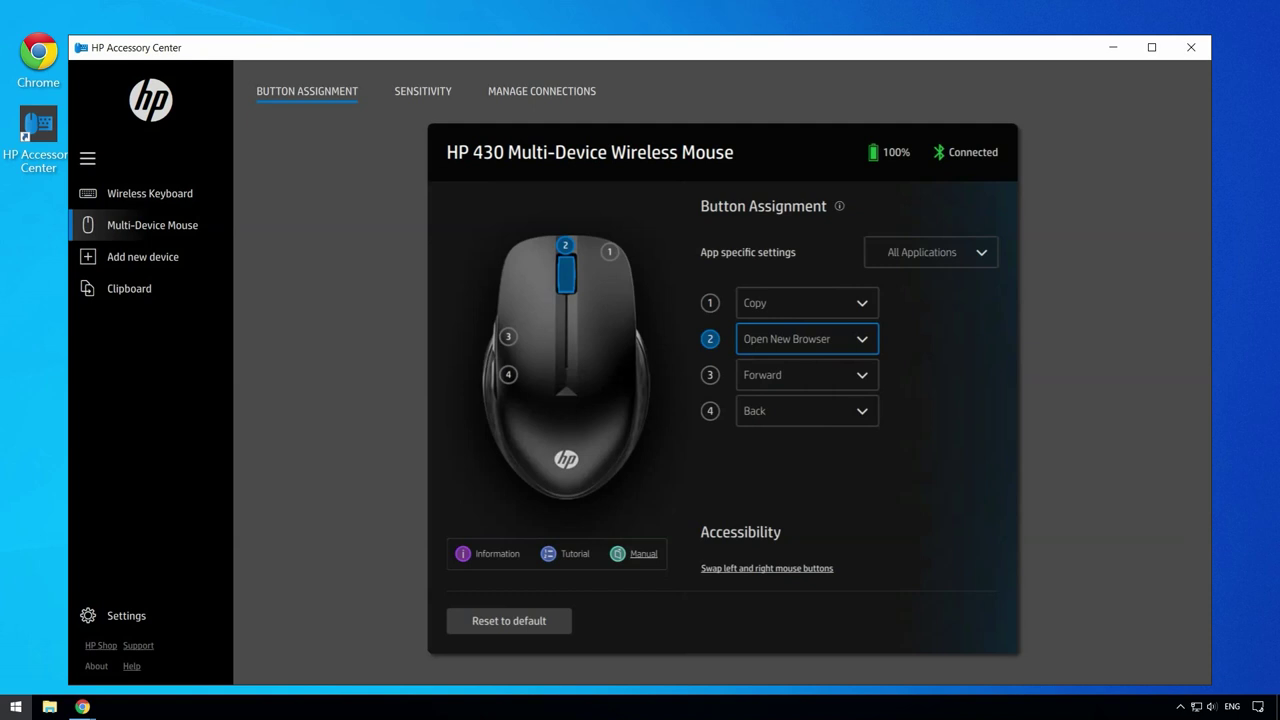
{"action": "left_click", "coordinate": [834, 375]}
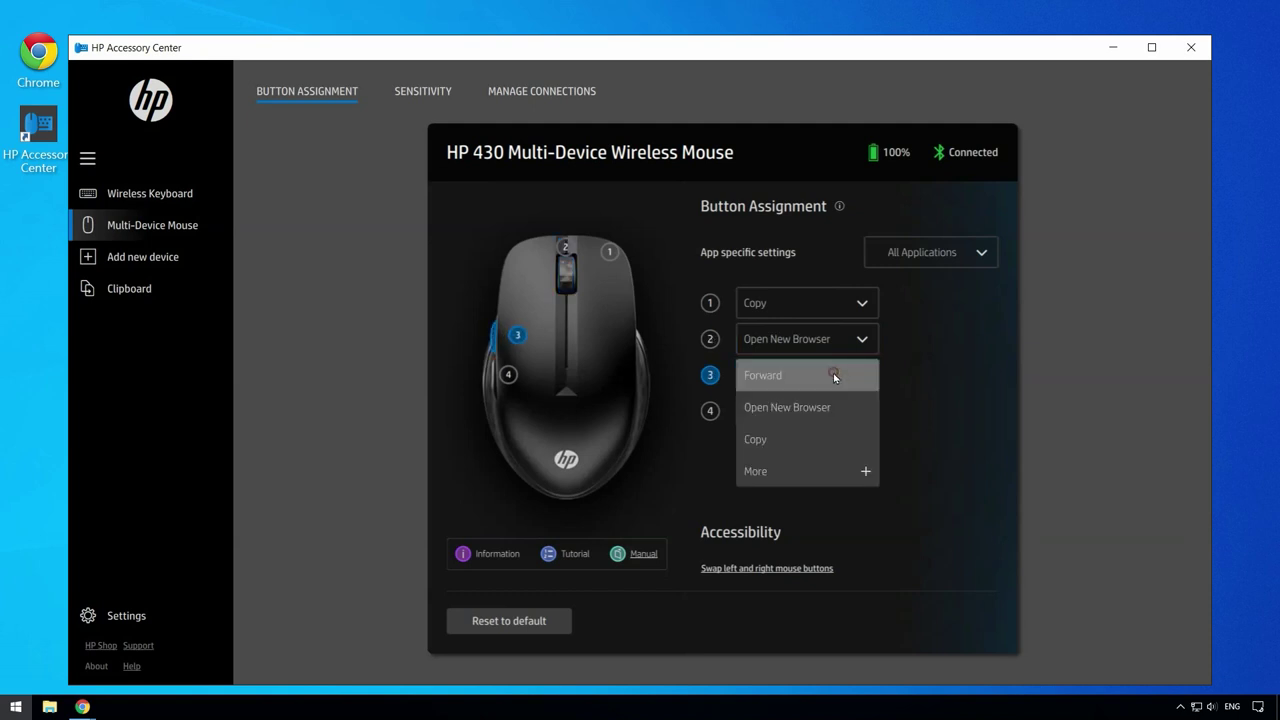
- Set button 3 to an 'Open Excel' launcher pointing to excel.exe and save it
{"action": "left_click", "coordinate": [784, 471]}
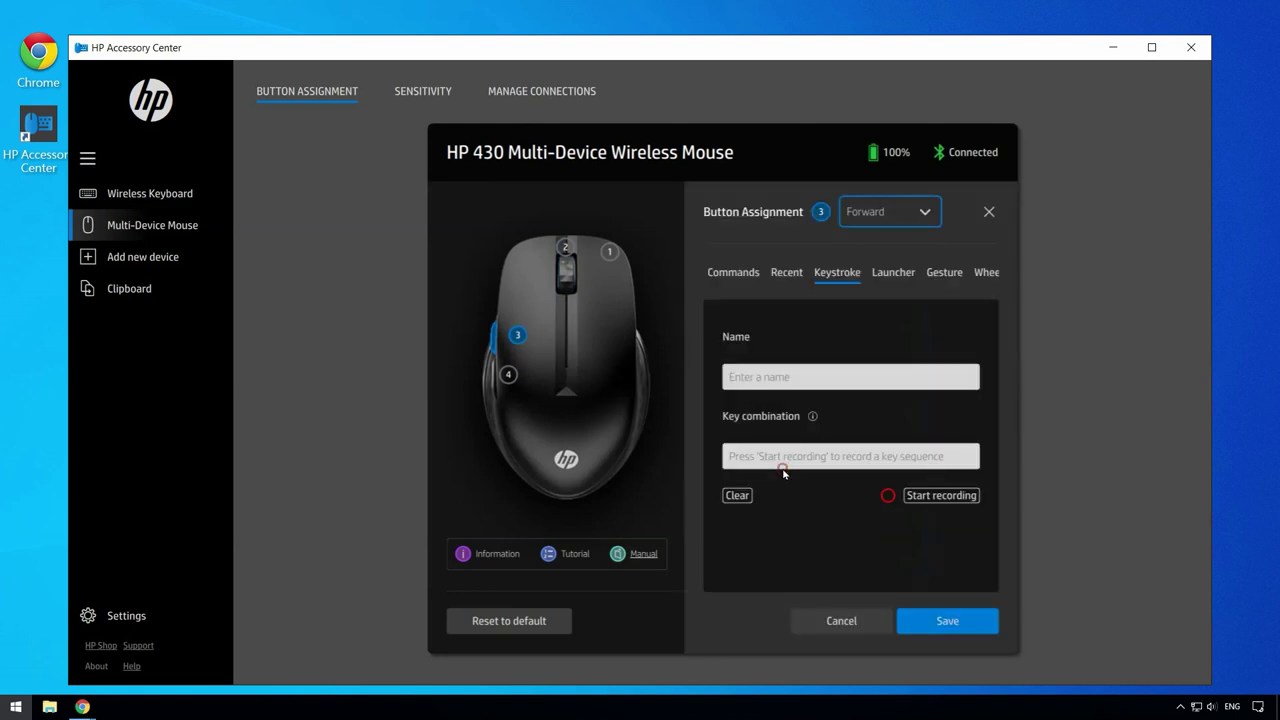
{"action": "left_click", "coordinate": [905, 275]}
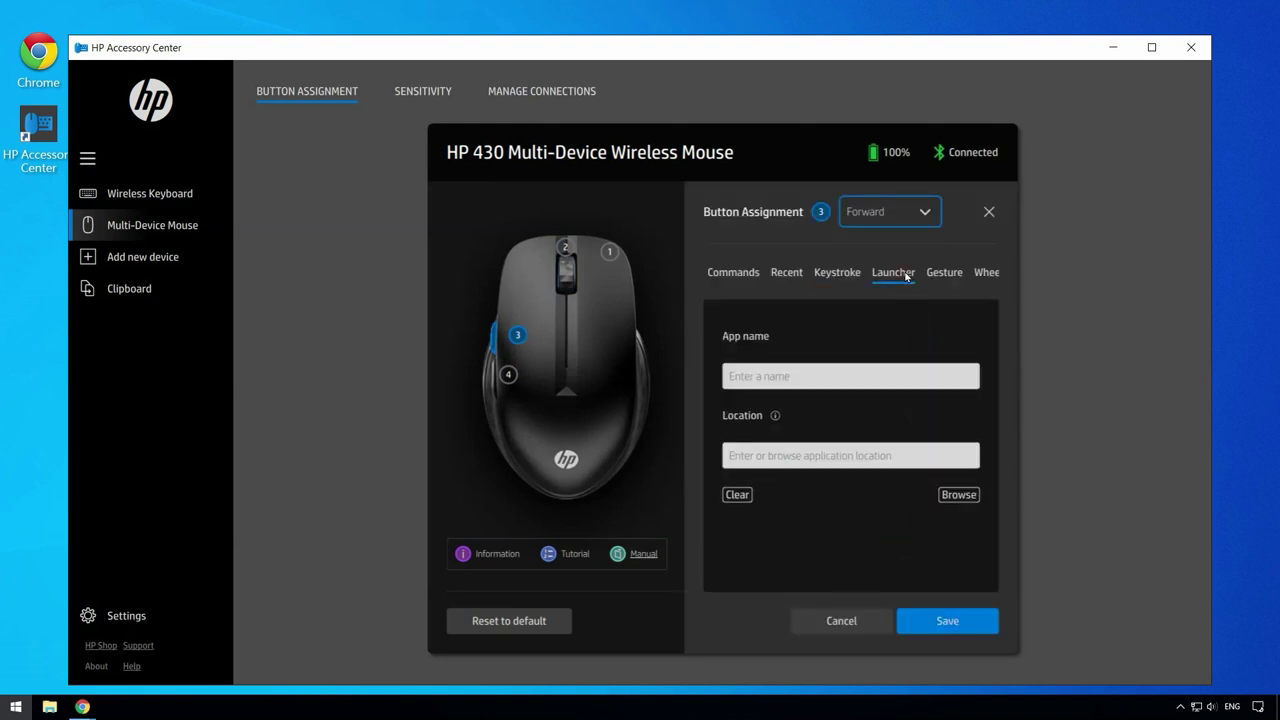
{"action": "type", "text": "Open Excel"}
{"action": "type", "text": "excel..exe"}
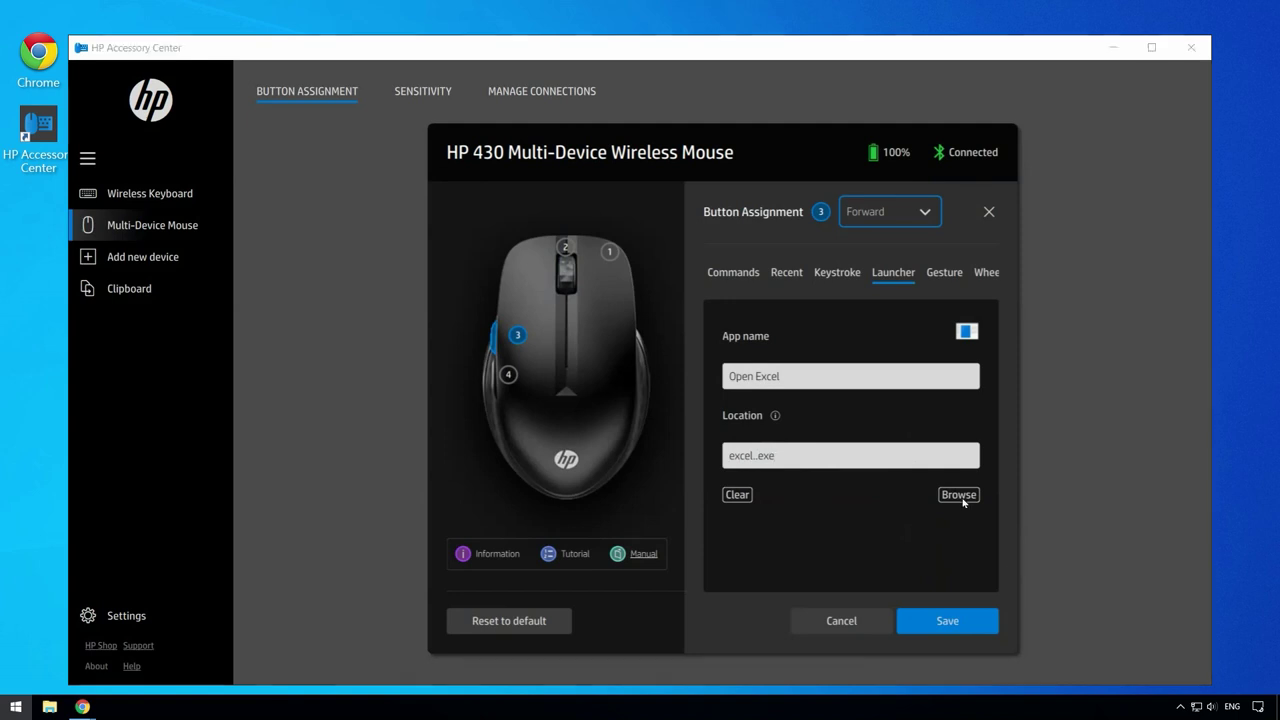
{"action": "left_click", "coordinate": [950, 621]}
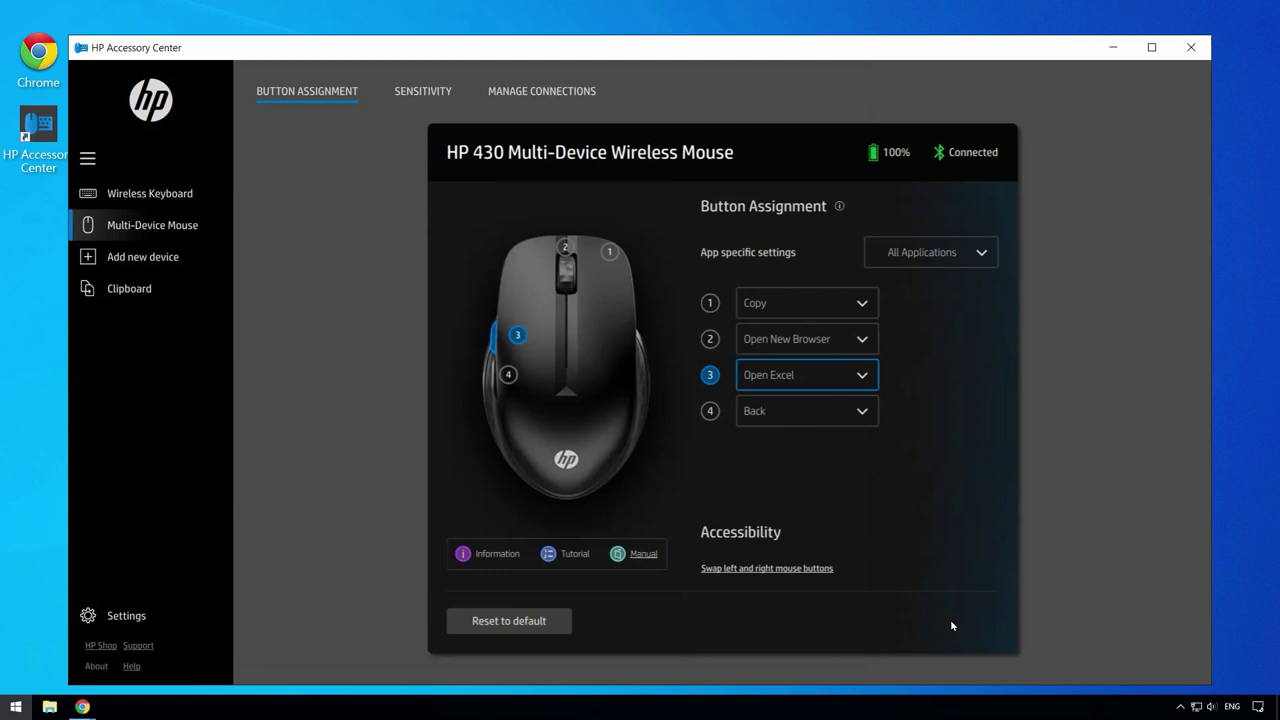
{"action": "left_click", "coordinate": [832, 413]}
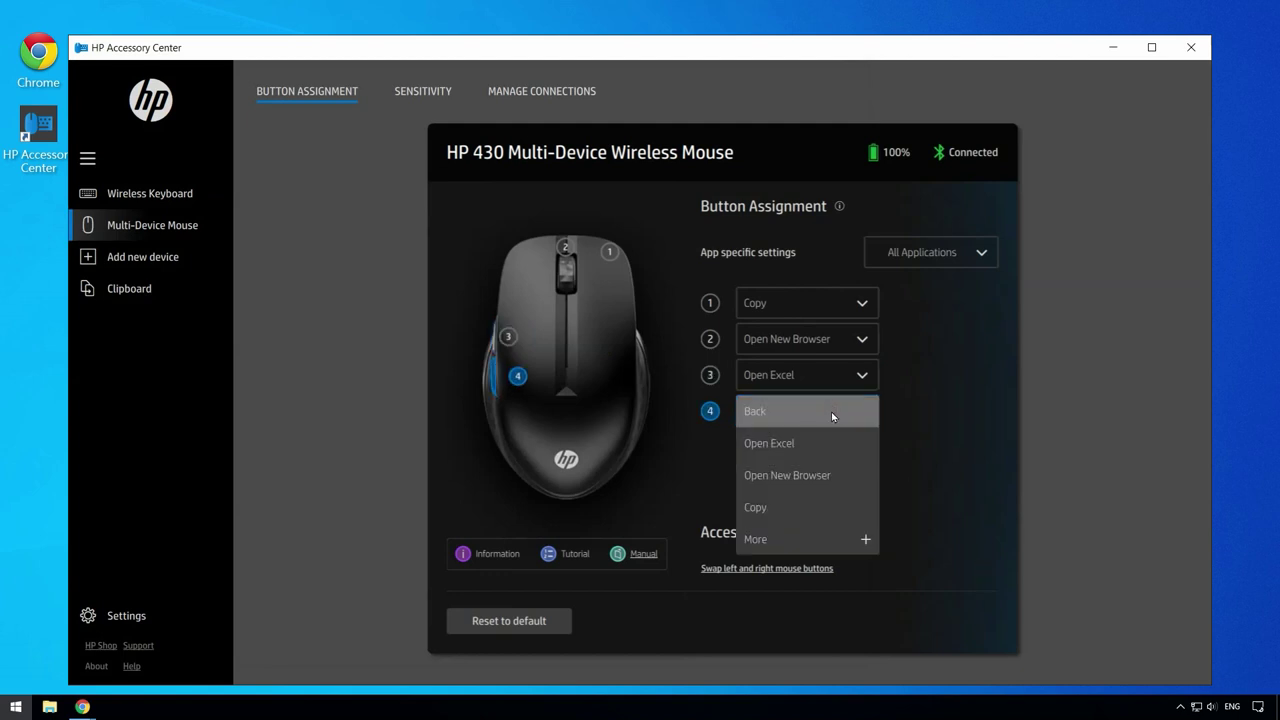
- Make button 4 a repeating 'Volume and Track' gesture: up/down volume, left/right previous/next track
{"action": "left_click", "coordinate": [806, 539]}
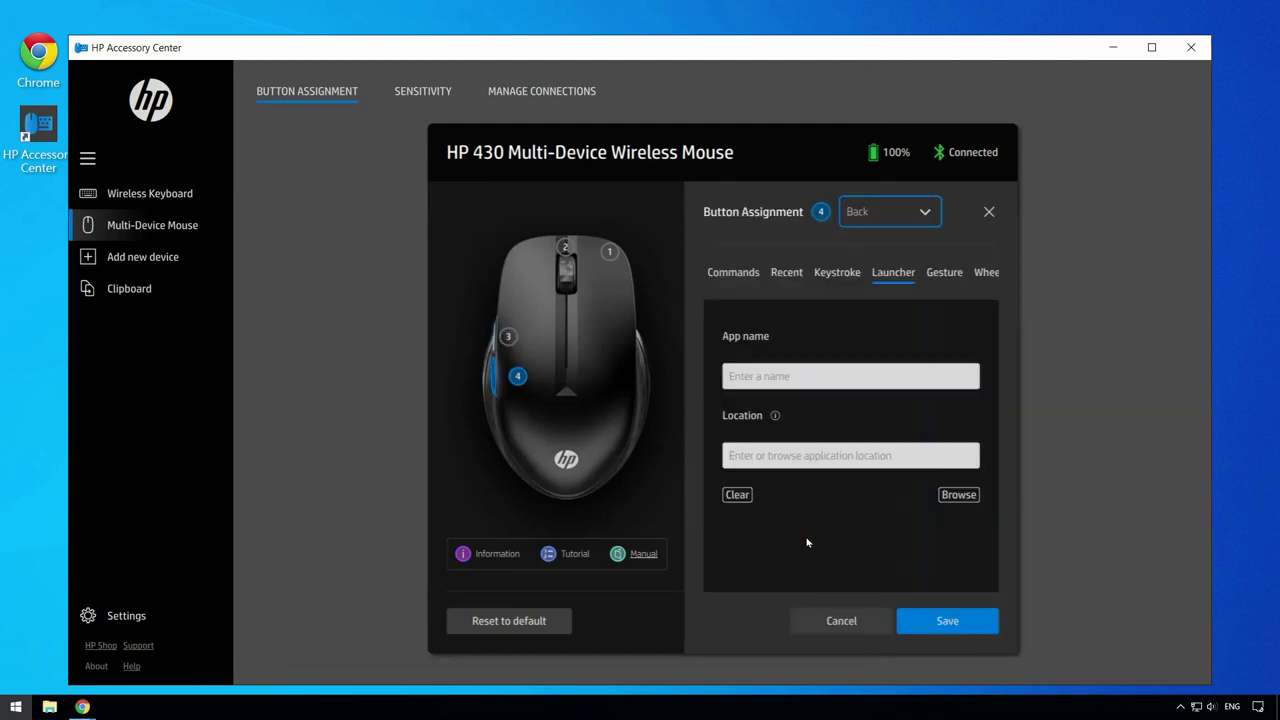
{"action": "left_click", "coordinate": [948, 274]}
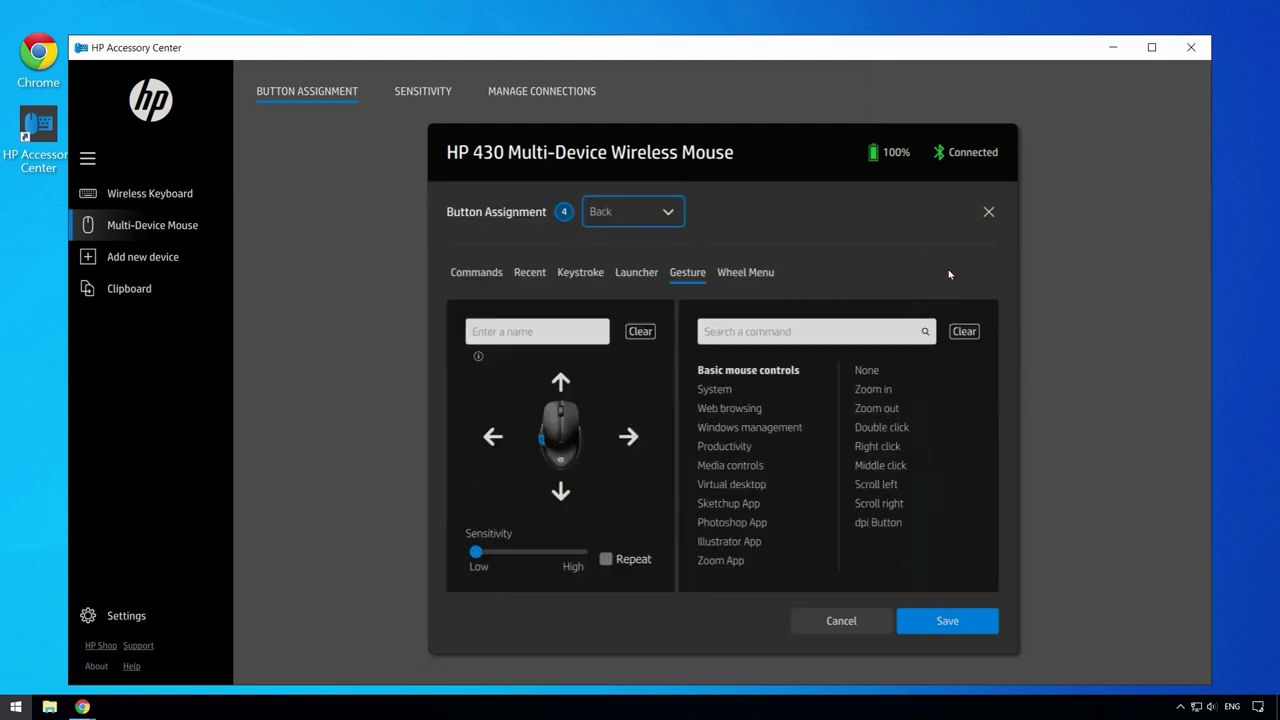
{"action": "left_click", "coordinate": [750, 466]}
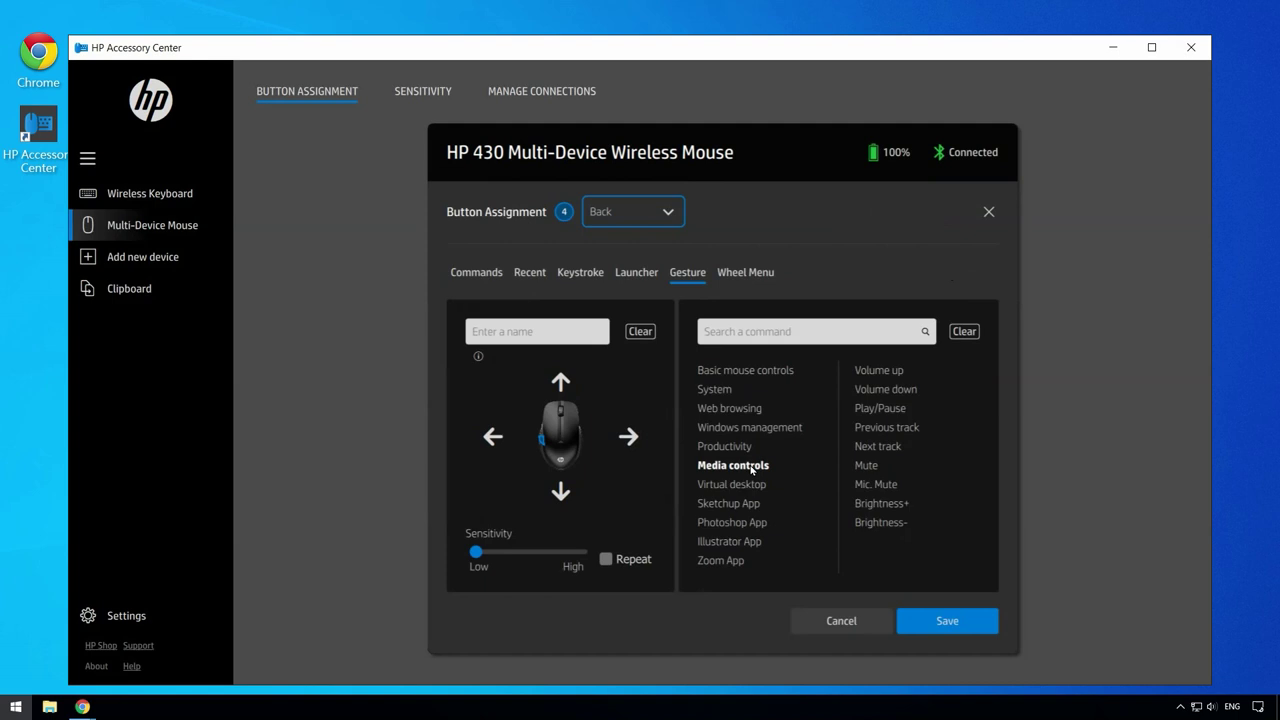
{"action": "left_click", "coordinate": [560, 382]}
{"action": "left_click", "coordinate": [882, 371]}
{"action": "left_click", "coordinate": [492, 436]}
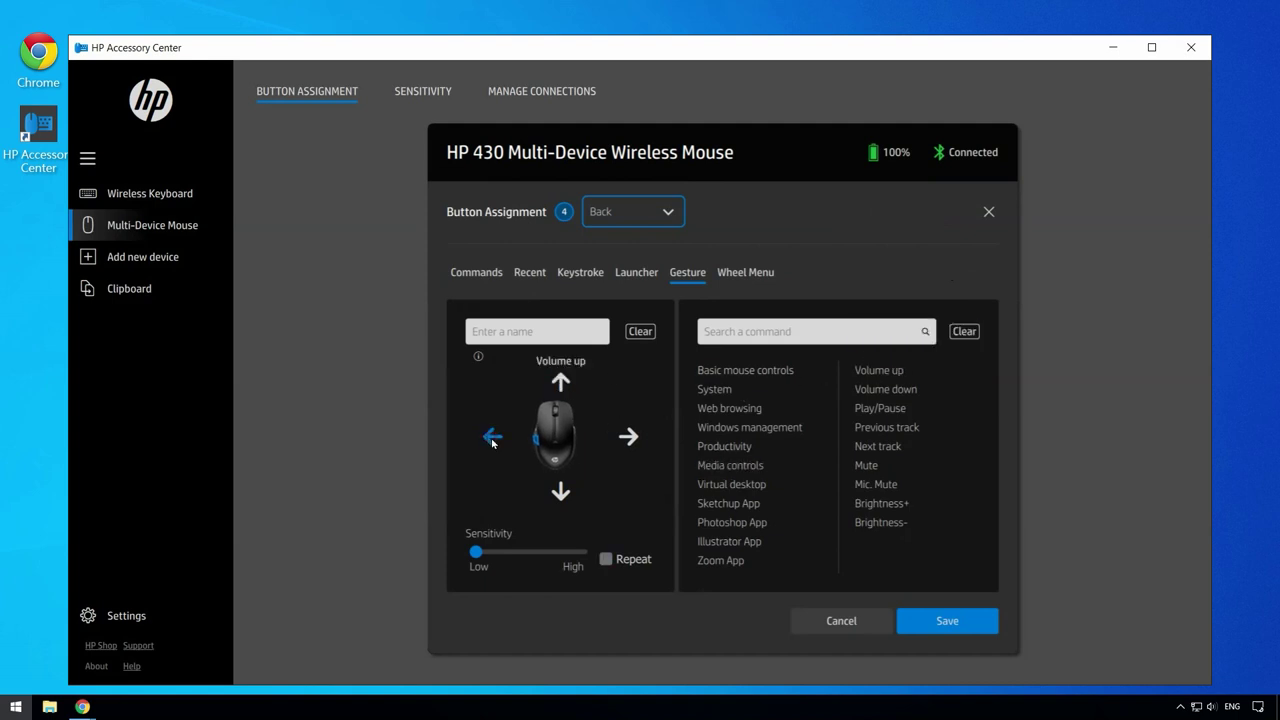
{"action": "left_click", "coordinate": [858, 430]}
{"action": "left_click", "coordinate": [560, 491]}
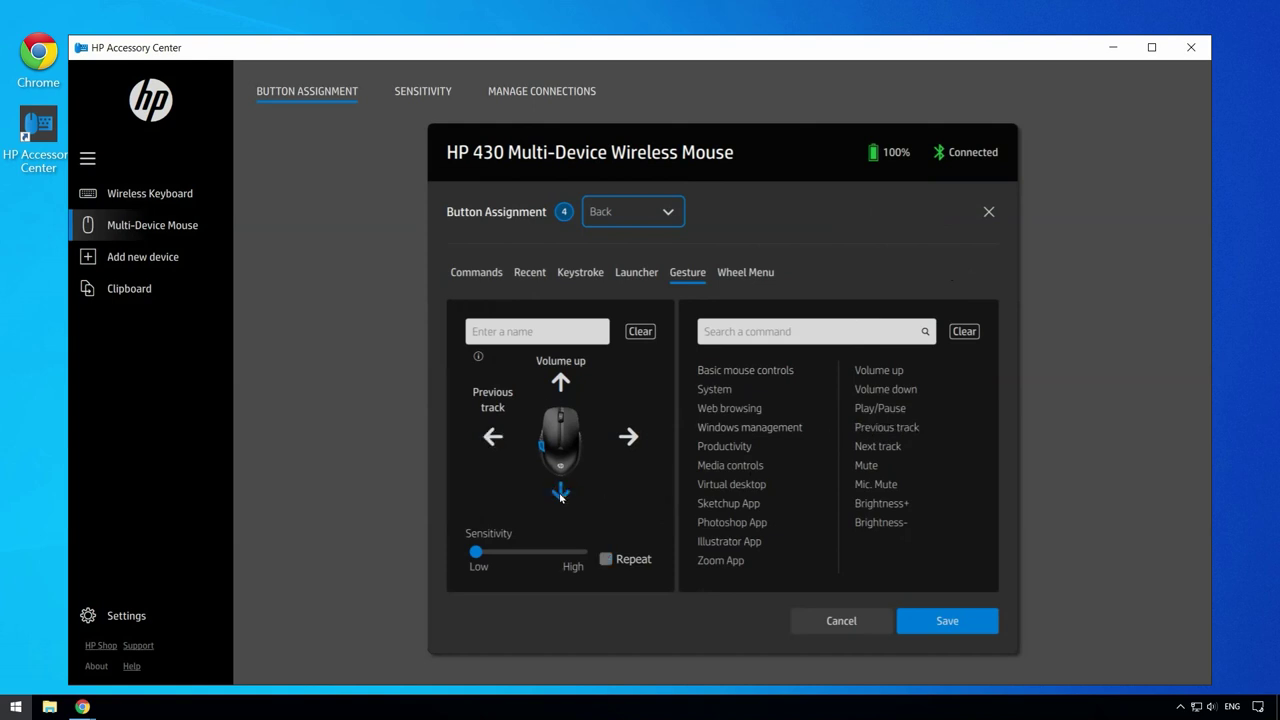
{"action": "left_click", "coordinate": [885, 389]}
{"action": "left_click", "coordinate": [627, 438]}
{"action": "left_click", "coordinate": [878, 446]}
{"action": "type", "text": "Volume and Track"}
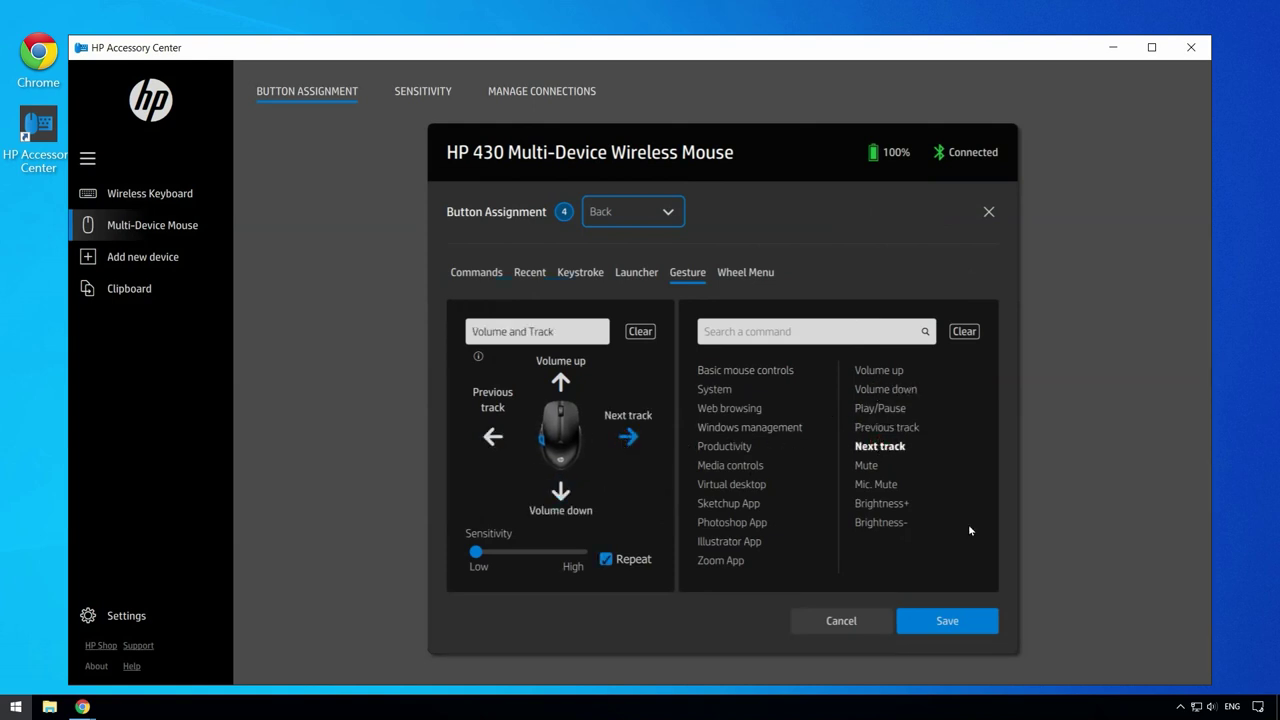
{"action": "left_click", "coordinate": [946, 621]}
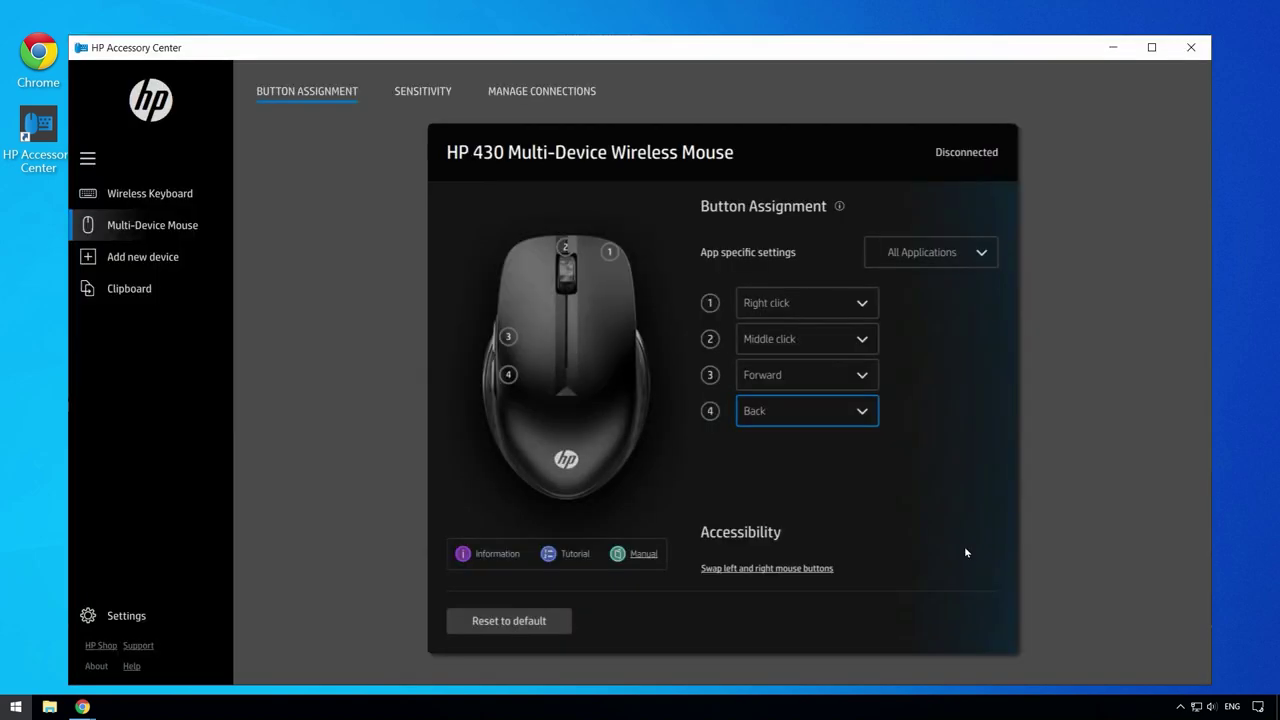
- Show button 4's assignment choices, currently set to its default Back action
{"action": "left_click", "coordinate": [856, 411]}
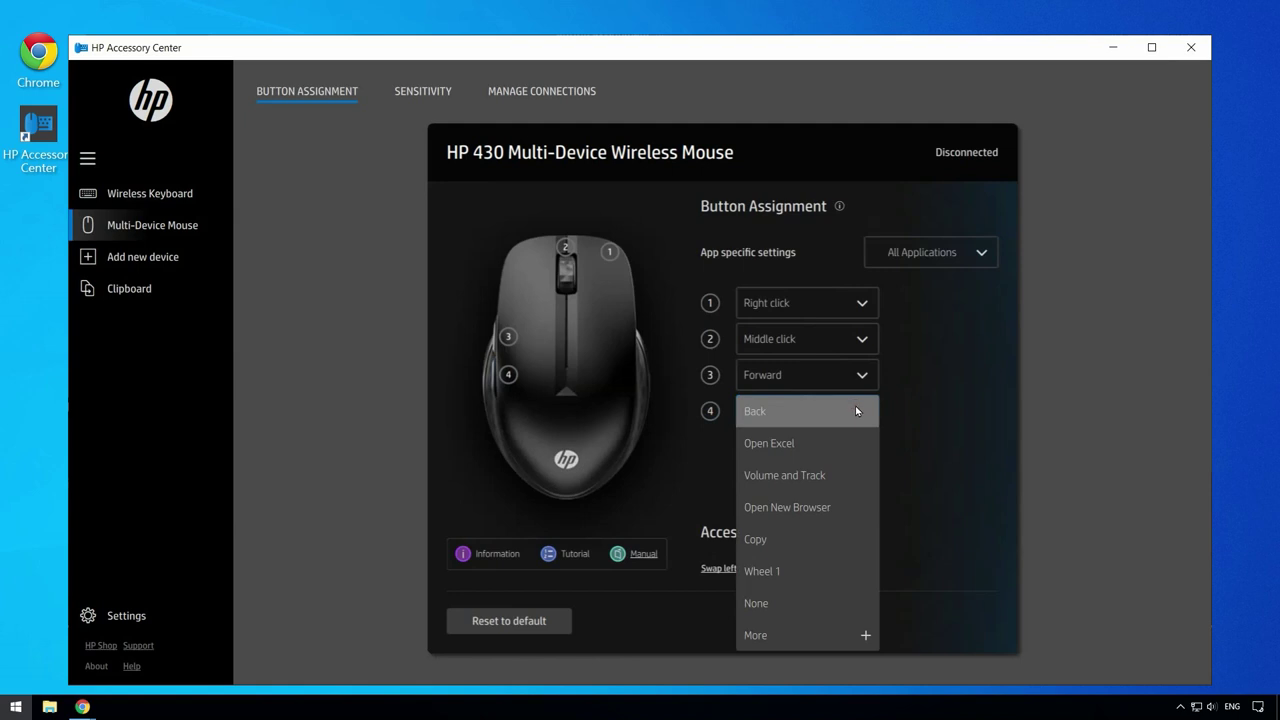
- Give button 4 a 'New Wheel' menu: Open new tab/page on top, Close current tab/page below
{"action": "left_click", "coordinate": [838, 640]}
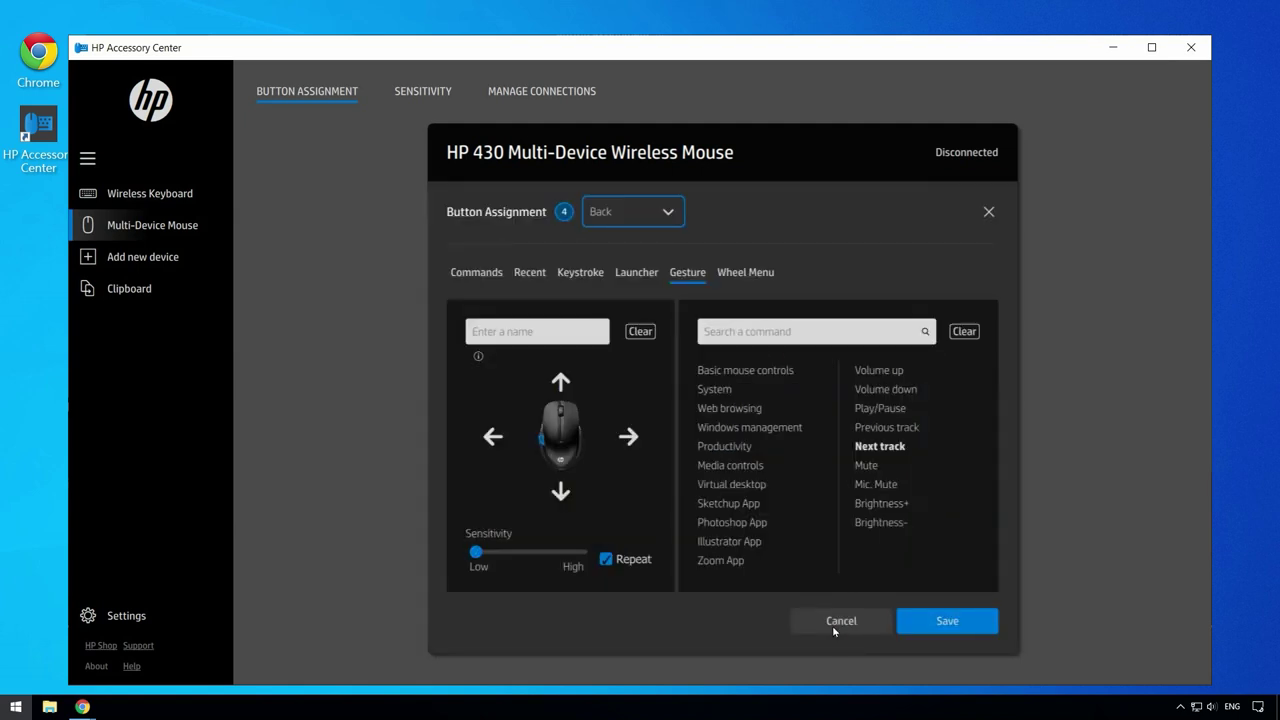
{"action": "left_click", "coordinate": [742, 277]}
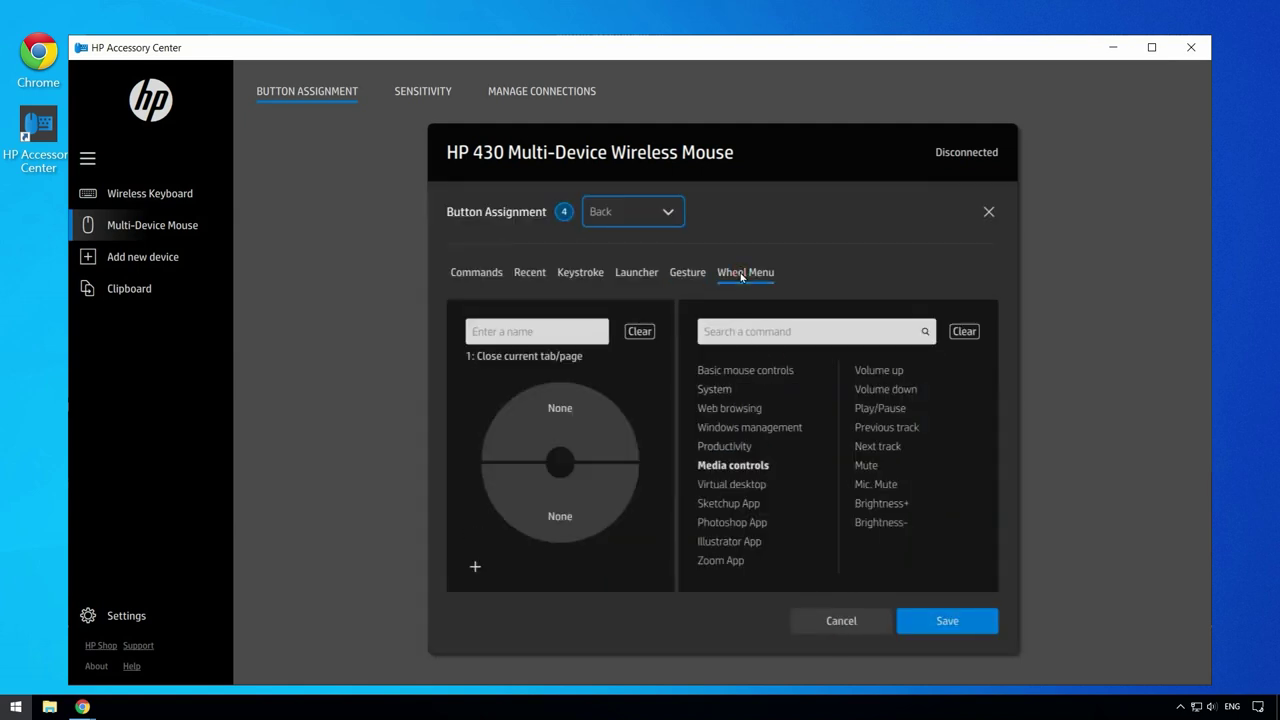
{"action": "left_click", "coordinate": [560, 333]}
{"action": "type", "text": "New Wheel"}
{"action": "left_click", "coordinate": [594, 428]}
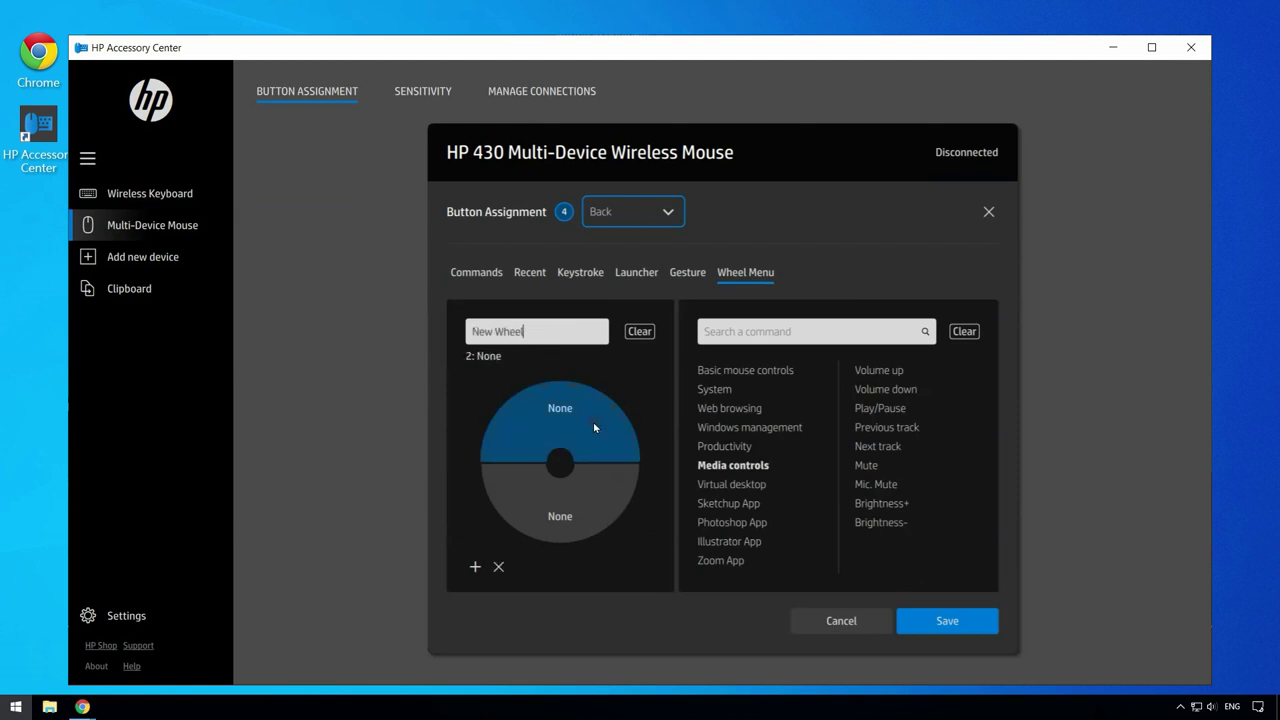
{"action": "left_click", "coordinate": [731, 408]}
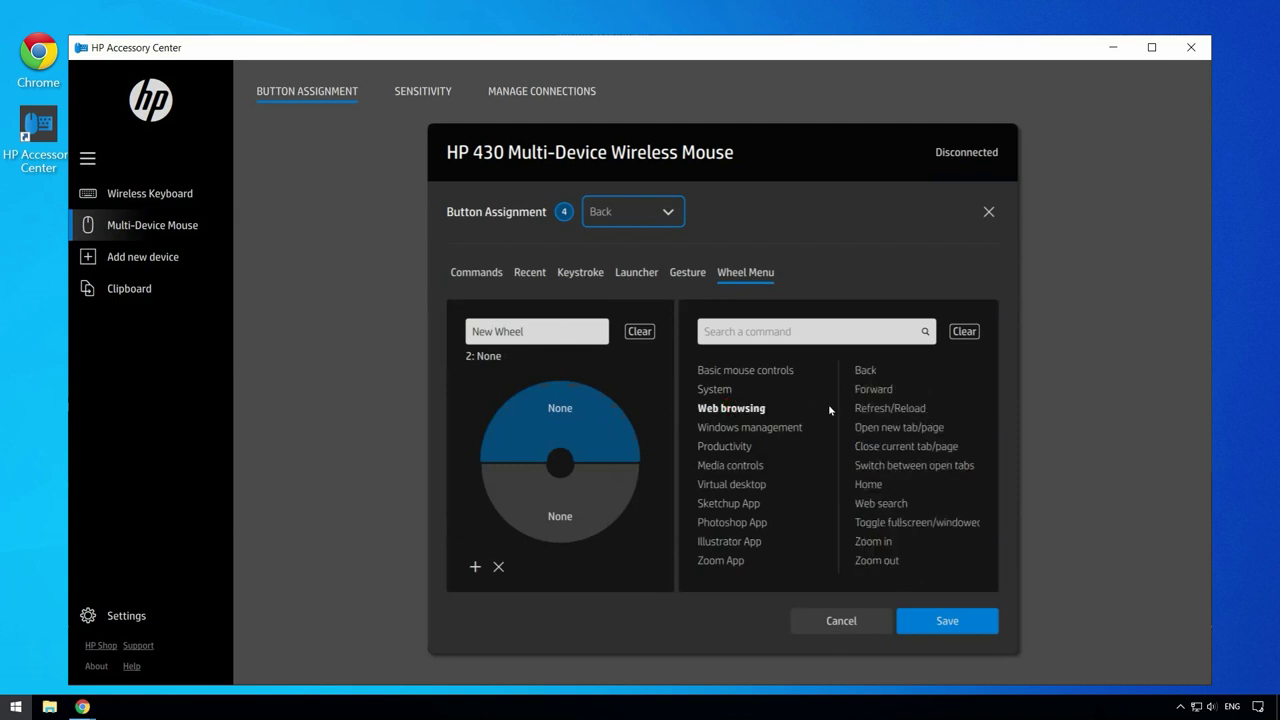
{"action": "left_click", "coordinate": [874, 428]}
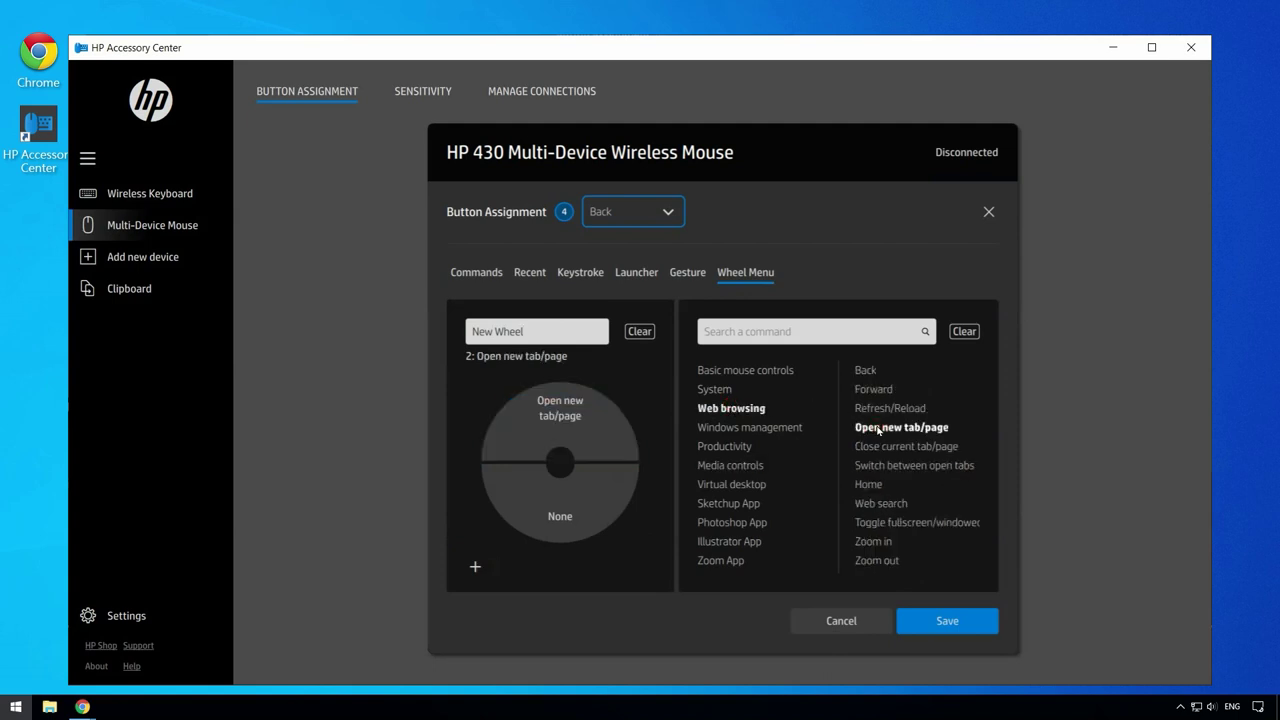
{"action": "left_click", "coordinate": [589, 495]}
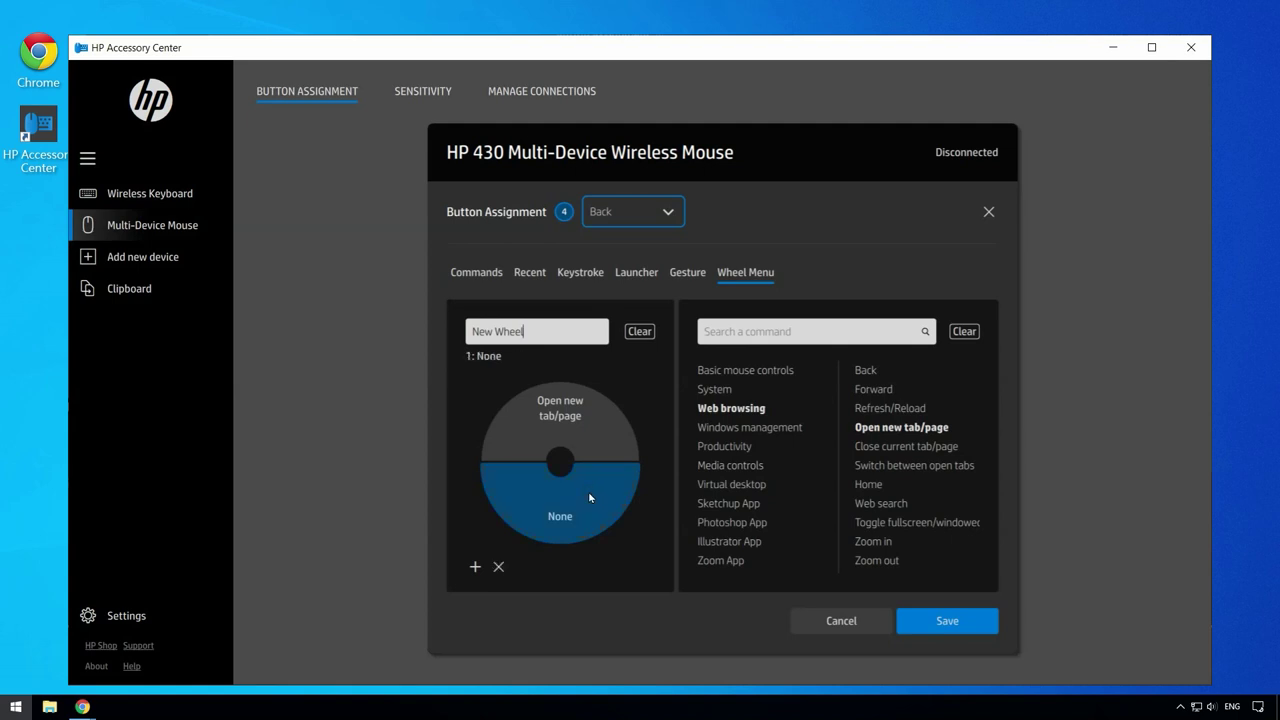
{"action": "left_click", "coordinate": [940, 447]}
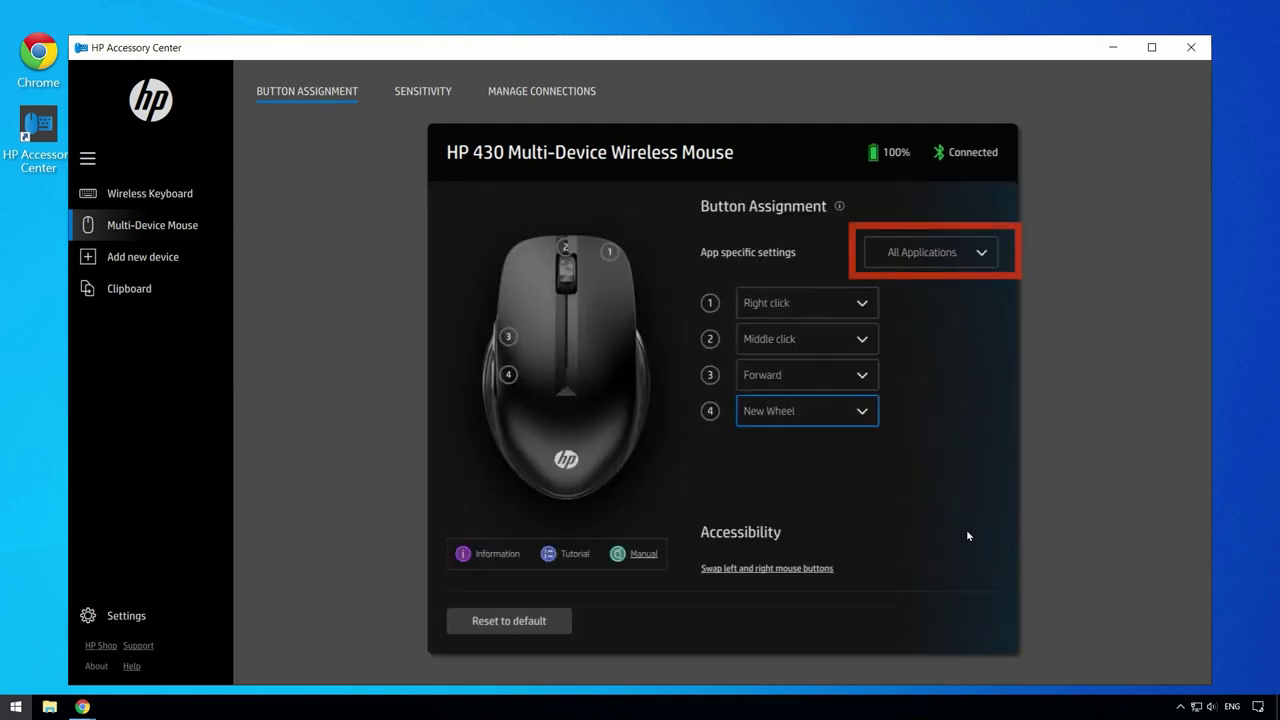
- Add a Word application profile where buttons 3 and 4 perform Undo and Redo
{"action": "left_click", "coordinate": [977, 253]}
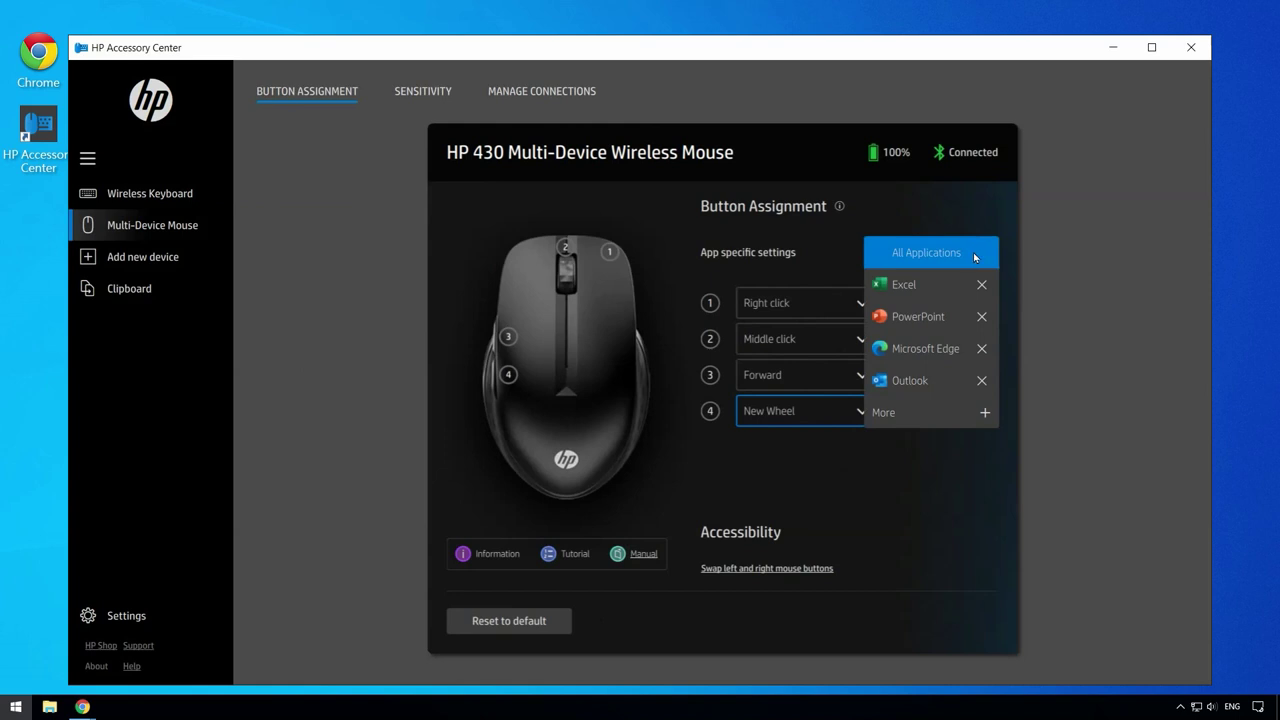
{"action": "left_click", "coordinate": [958, 412]}
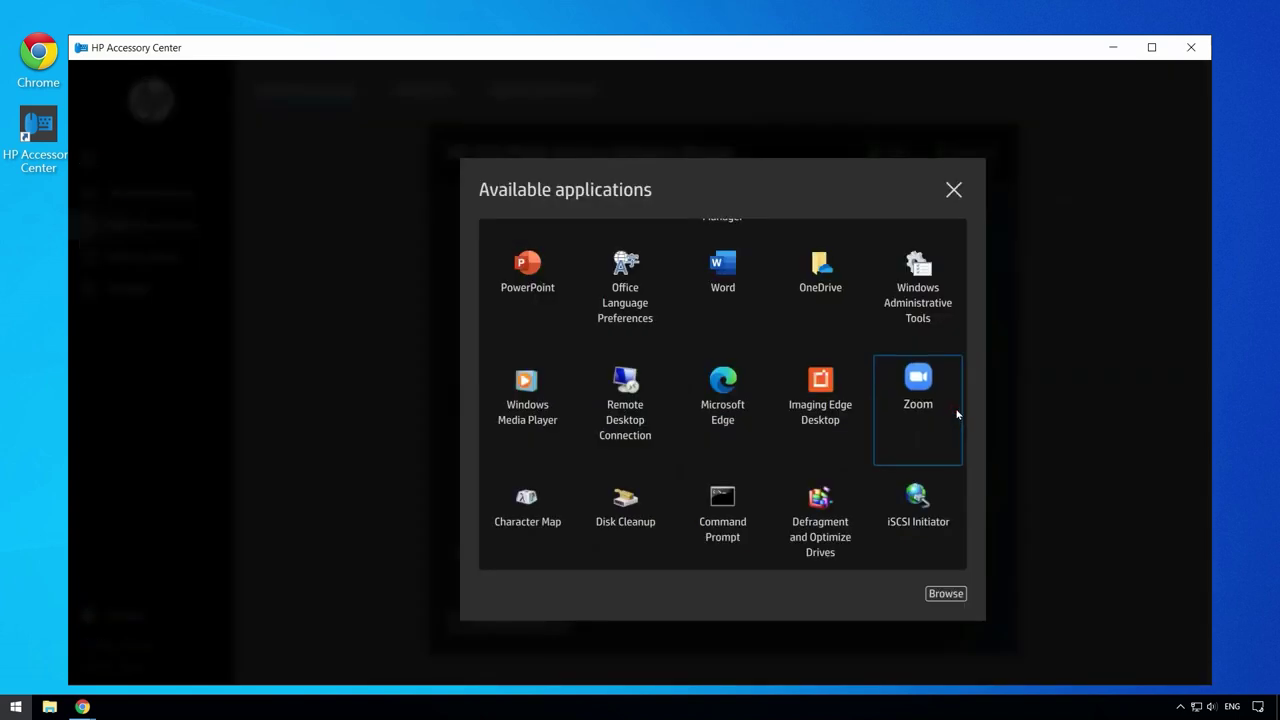
{"action": "left_click", "coordinate": [745, 290]}
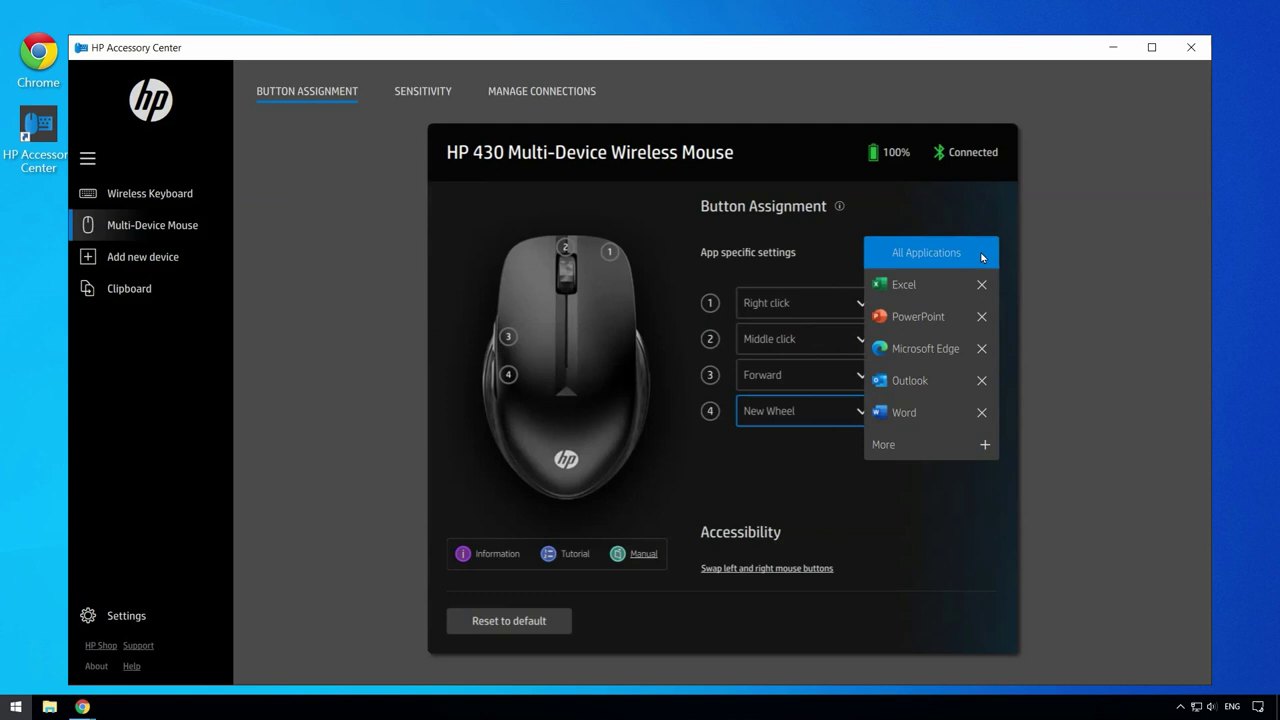
{"action": "left_click", "coordinate": [937, 411]}
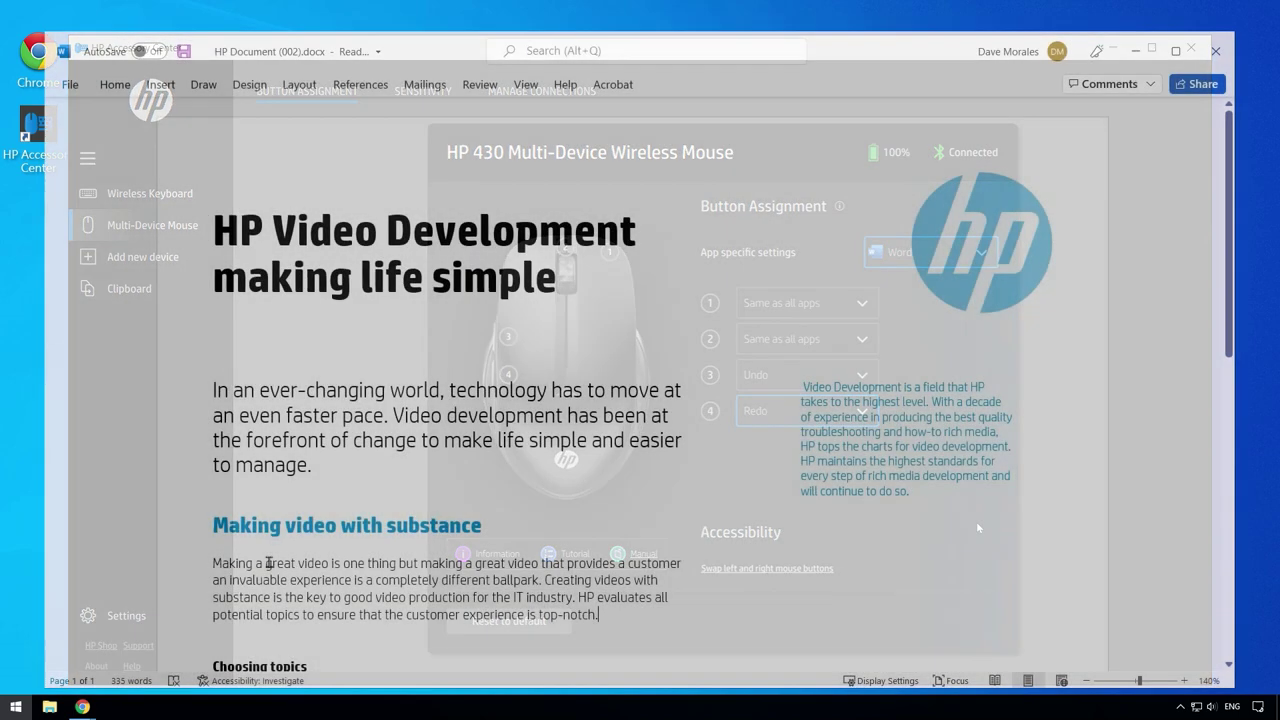
{"action": "left_click_drag", "start_coordinate": [212, 563], "coordinate": [437, 563]}
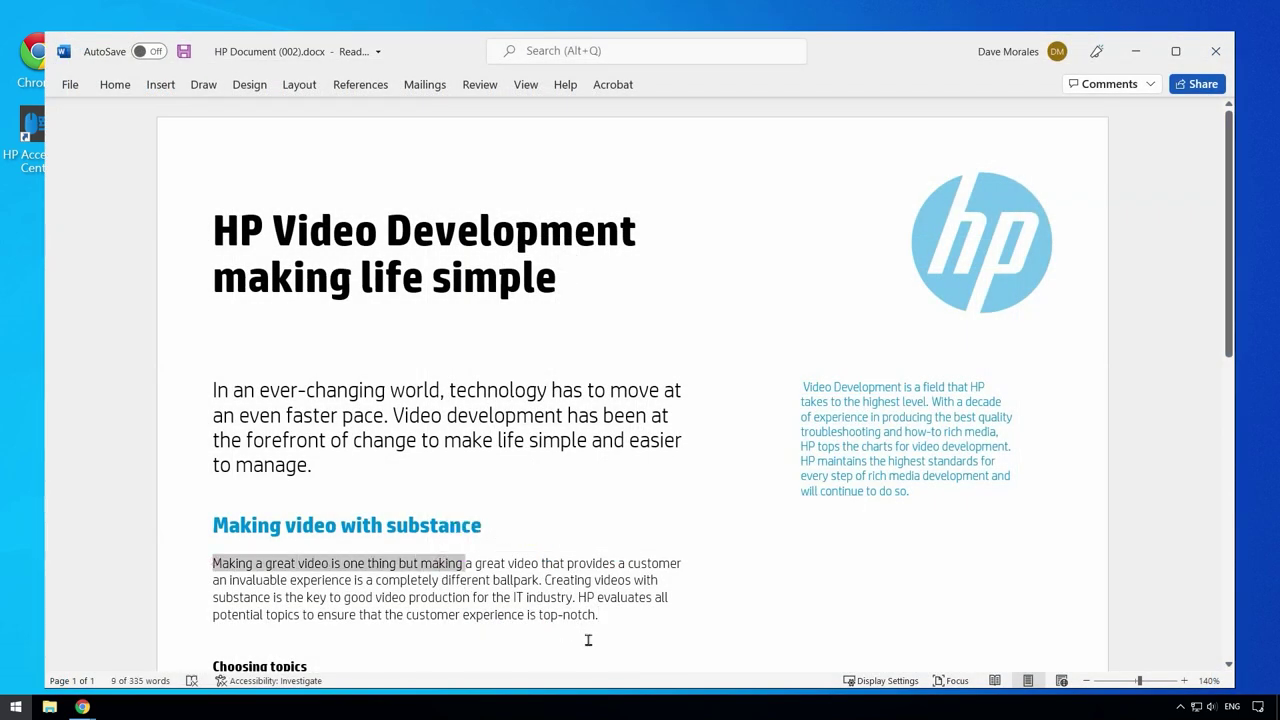
- Bold the phrase 'Making a great video is one thing but making' in the Word document
{"action": "key", "text": "ctrl+b"}
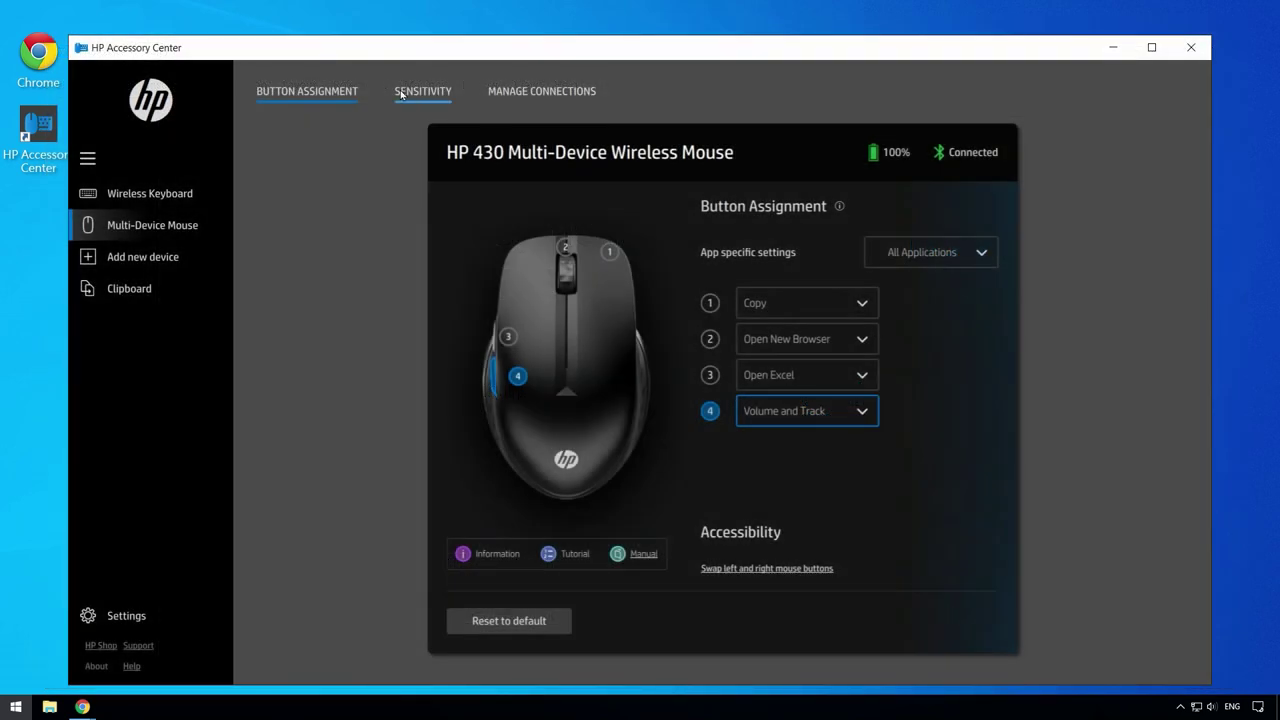
{"action": "left_click", "coordinate": [401, 92]}
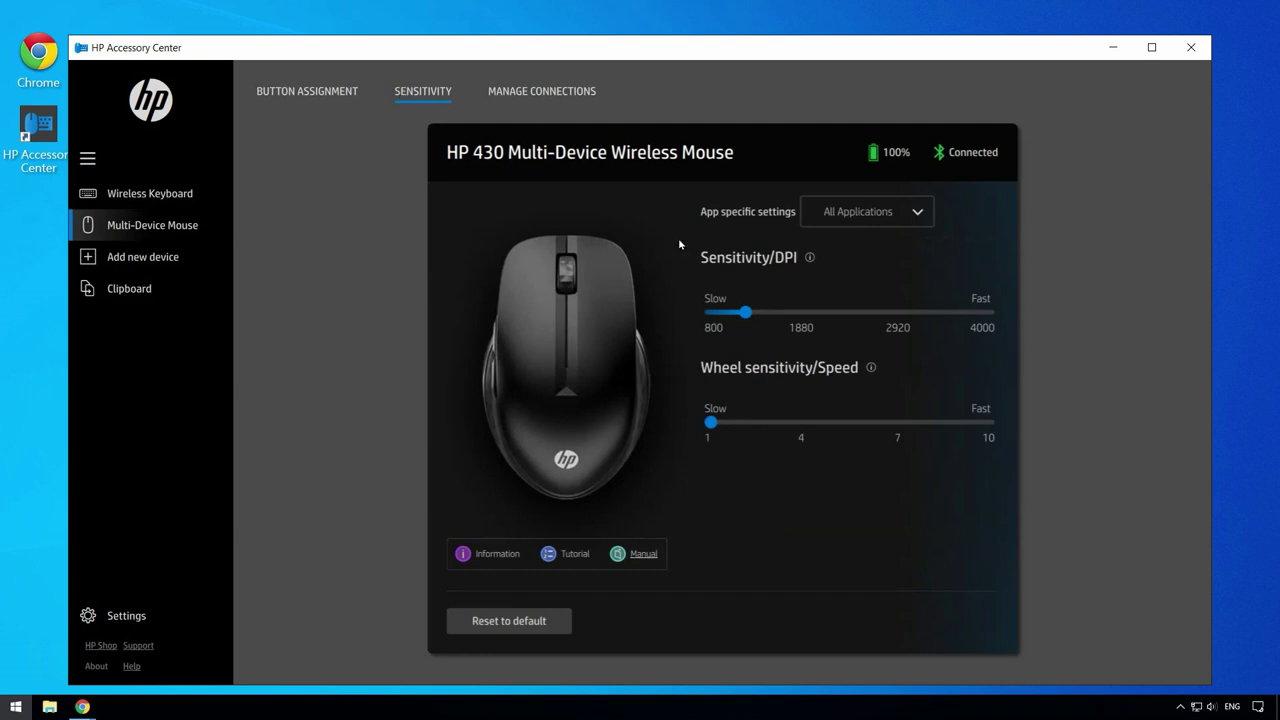
{"action": "left_click", "coordinate": [743, 314]}
{"action": "left_click_drag", "start_coordinate": [743, 314], "coordinate": [1000, 319]}
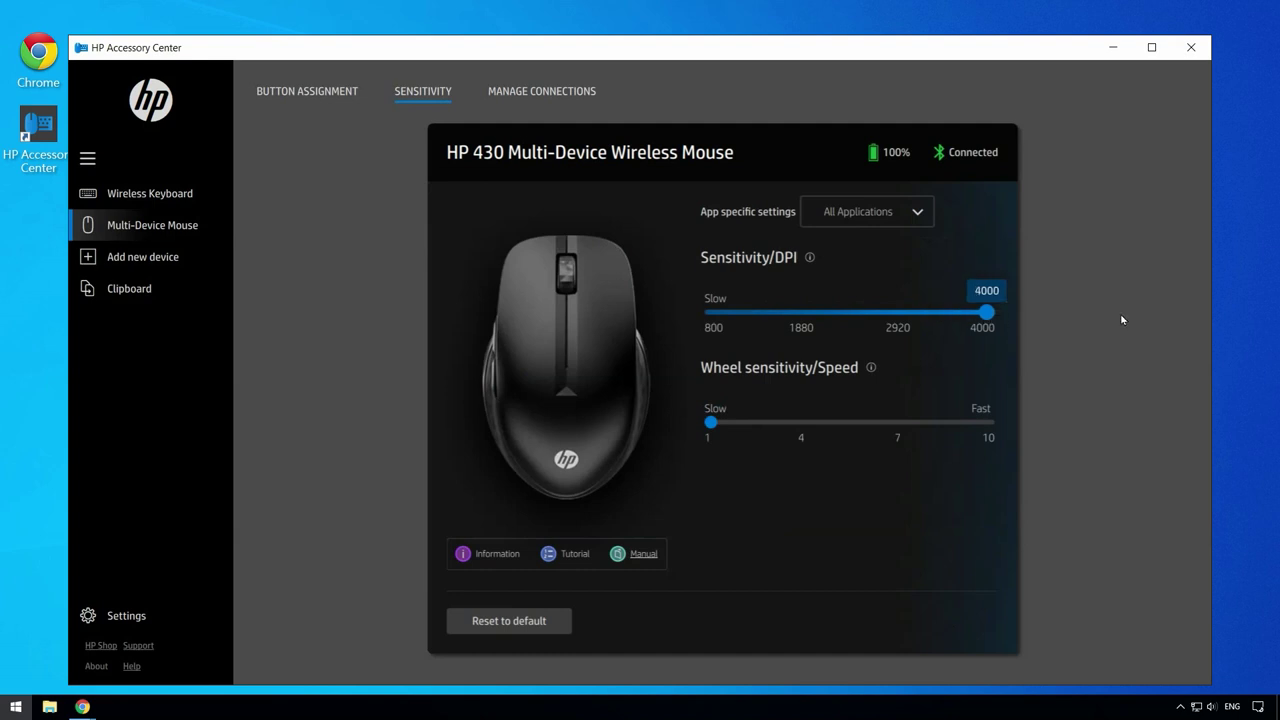
{"action": "left_click_drag", "start_coordinate": [987, 313], "coordinate": [752, 290]}
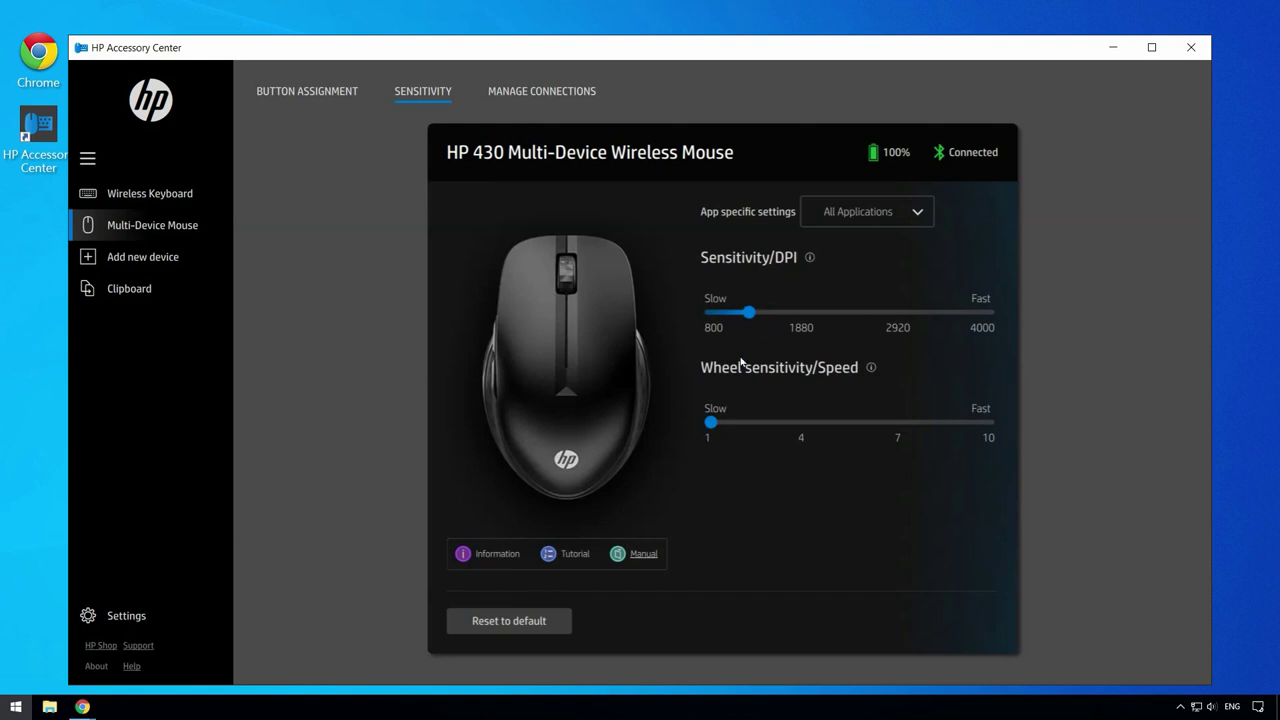
{"action": "mouse_move", "coordinate": [711, 423]}
{"action": "left_mouse_down"}
{"action": "mouse_move", "coordinate": [801, 437]}
{"action": "mouse_move", "coordinate": [988, 431]}
{"action": "mouse_move", "coordinate": [716, 425]}
{"action": "left_mouse_up"}
- Review the mouse's Computer 1 and Computer 2 connection settings
{"action": "left_click", "coordinate": [562, 96]}
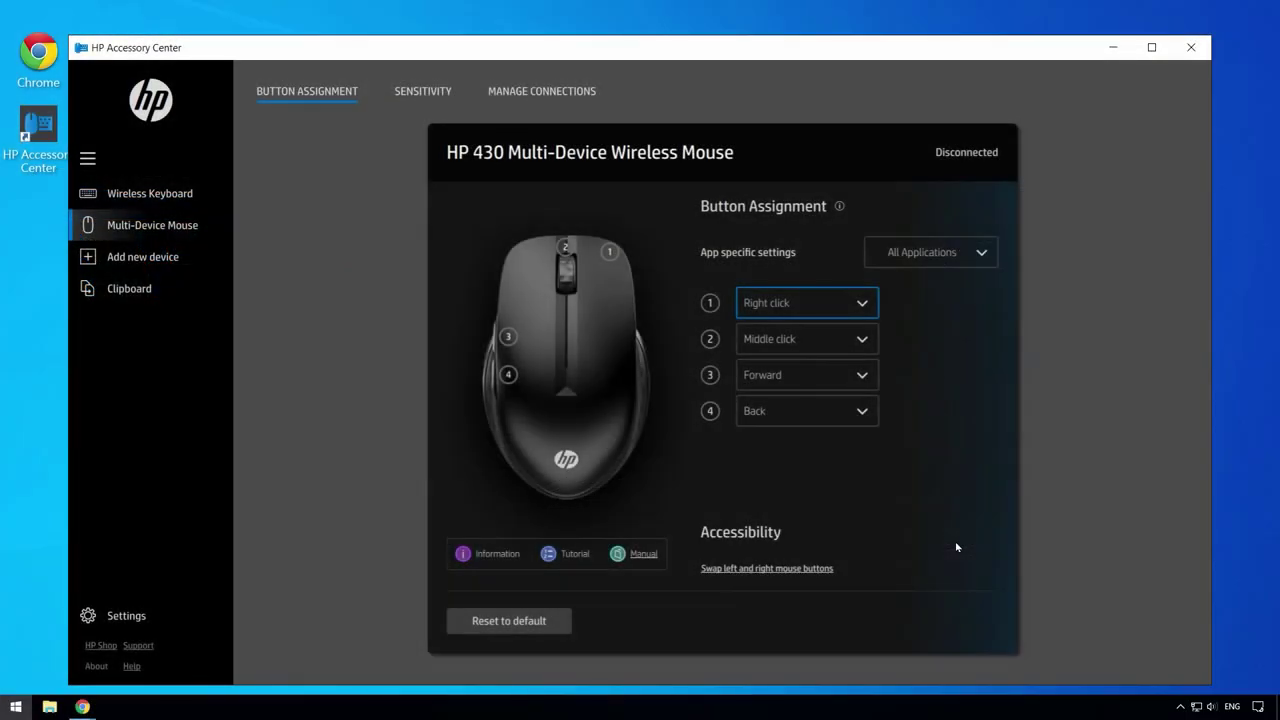
- On the first computer, turn on Clipboard network communication and save a pairing passcode
{"action": "left_click", "coordinate": [146, 296]}
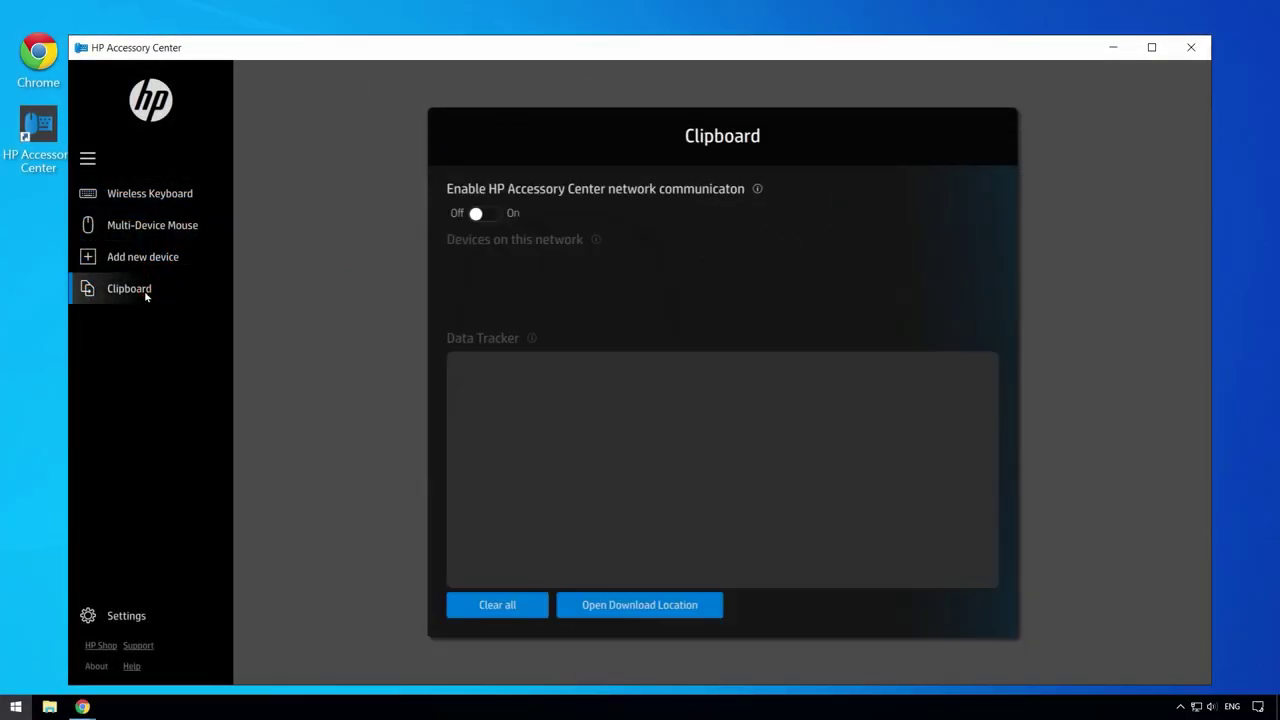
{"action": "left_click", "coordinate": [497, 216]}
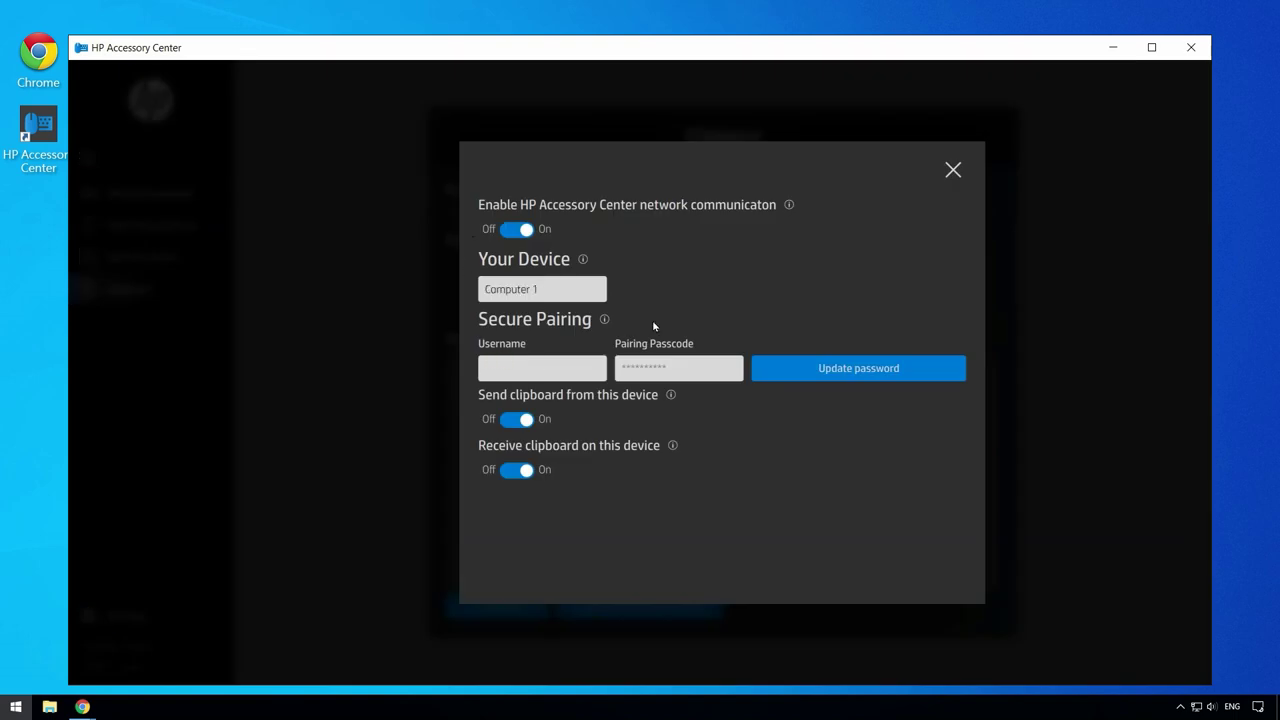
{"action": "left_click", "coordinate": [930, 372]}
{"action": "left_click", "coordinate": [958, 175]}
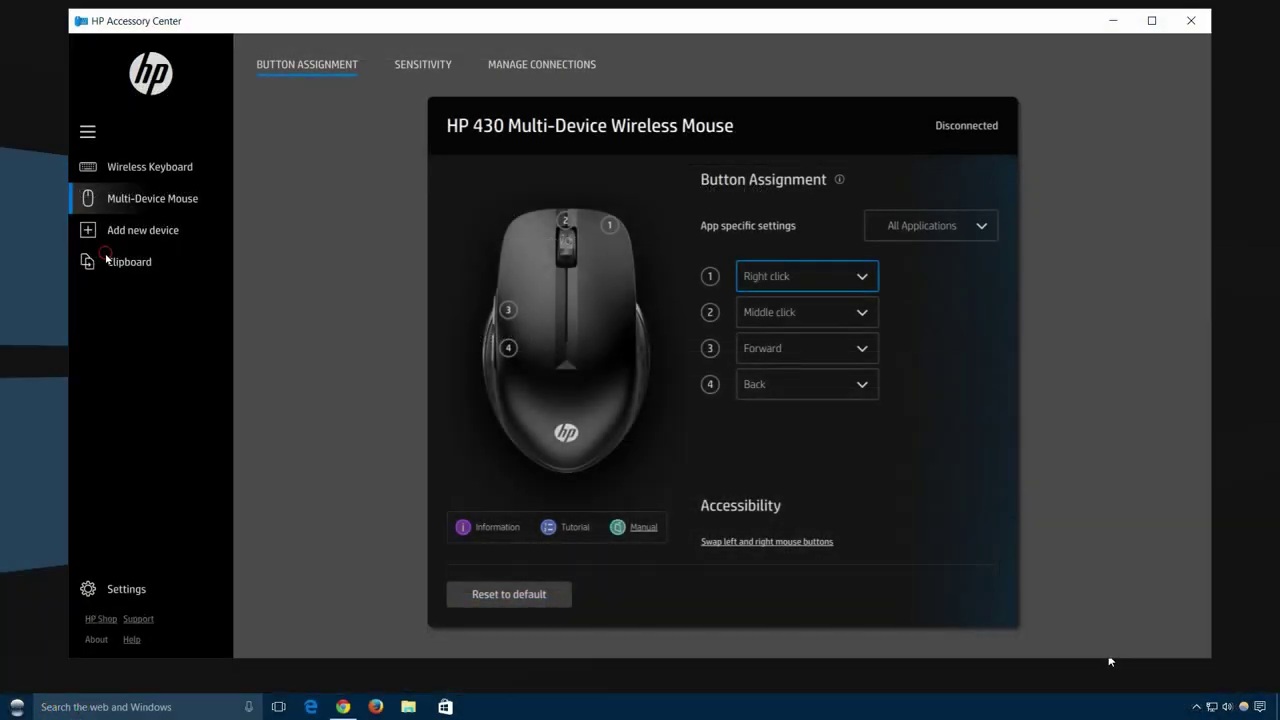
- On the second computer, enable network communication and save a username and matching pairing passcode
{"action": "left_click", "coordinate": [482, 188]}
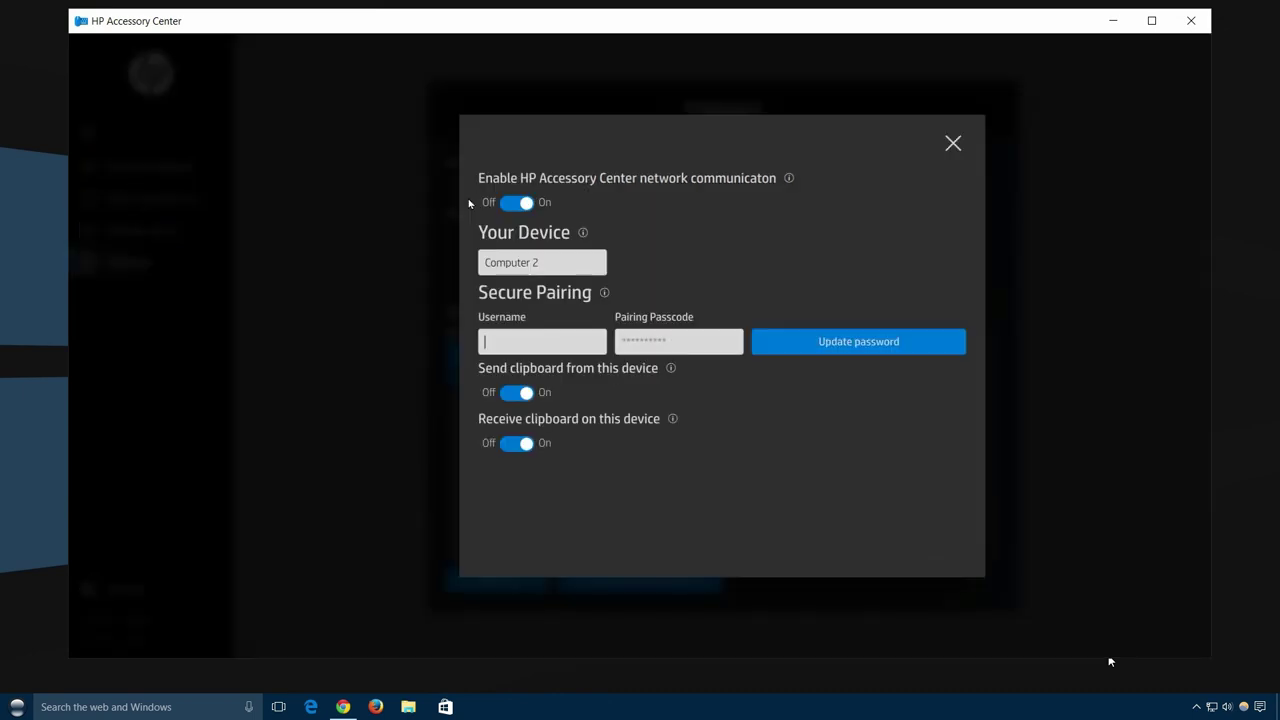
{"action": "type", "text": "u"}
{"action": "type", "text": "ser"}
{"action": "left_click", "coordinate": [654, 342]}
{"action": "left_click", "coordinate": [877, 354]}
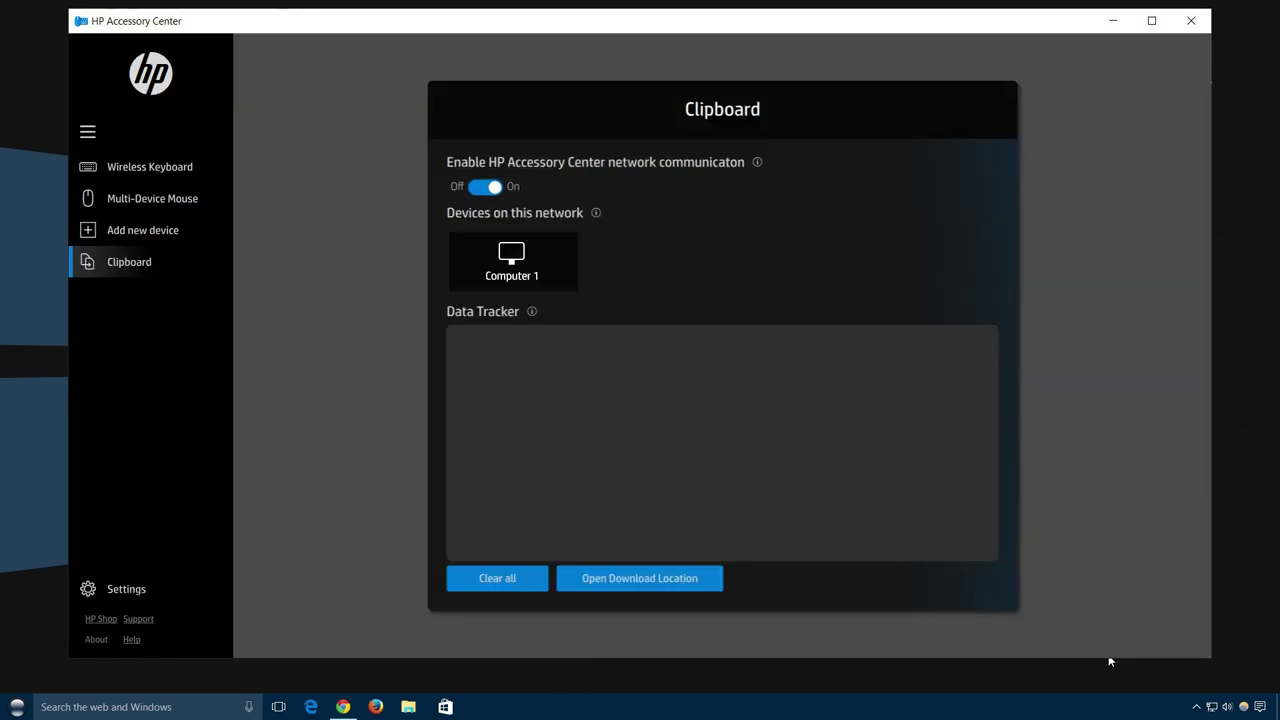